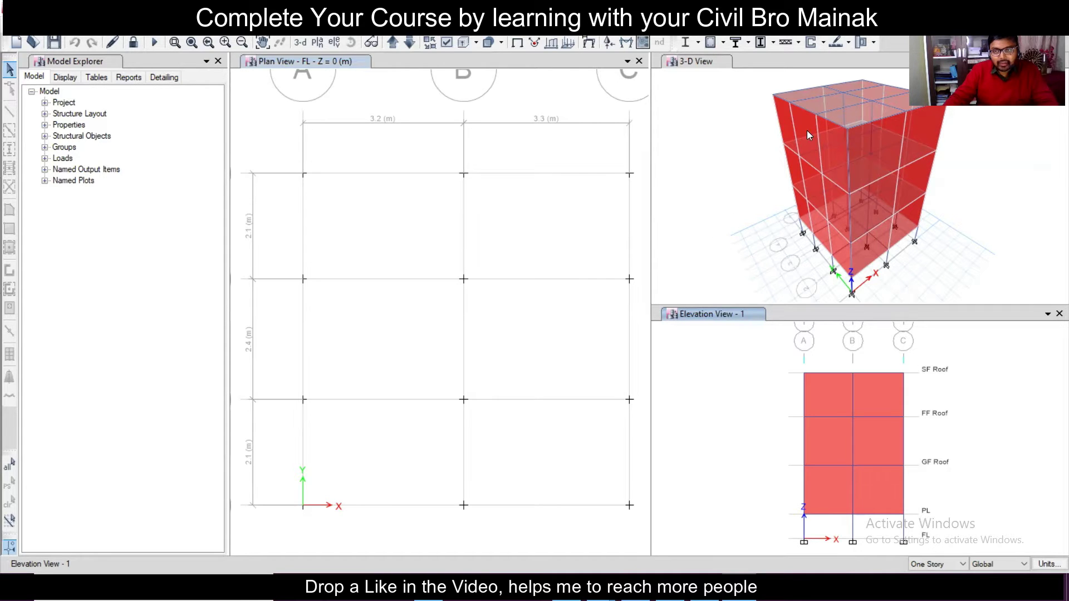
# Hide the walls in the 3-D view through its display options.
pyautogui.click(706, 64)
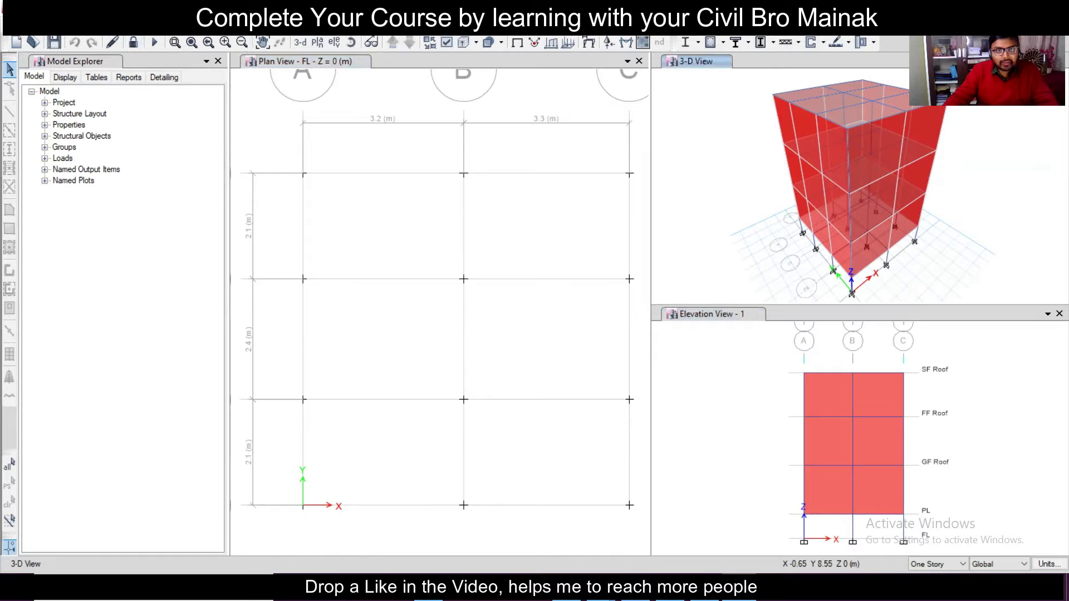
pyautogui.click(65, 26)
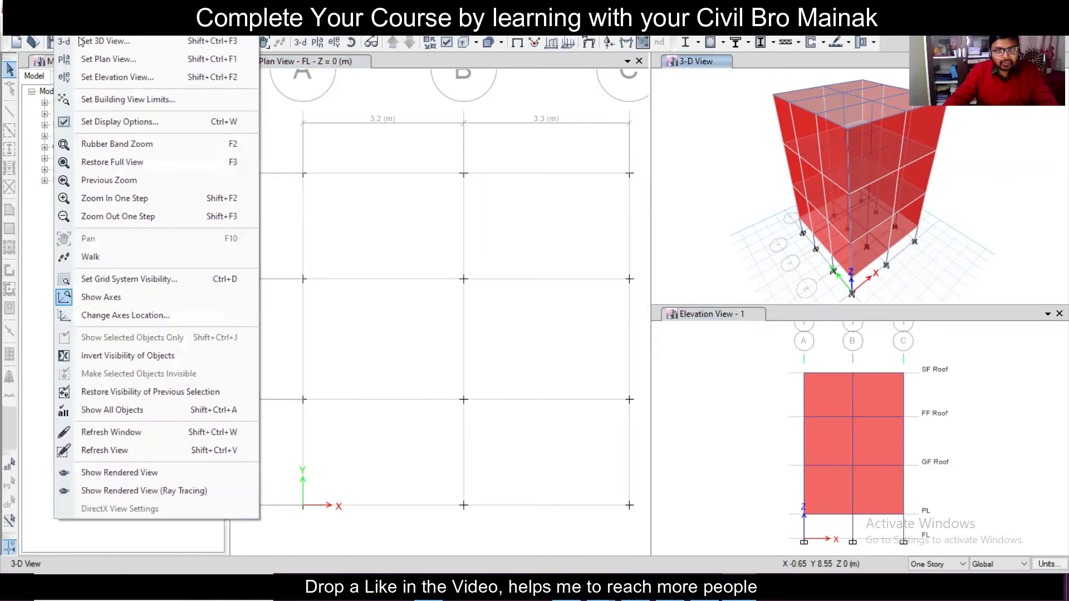
pyautogui.click(109, 125)
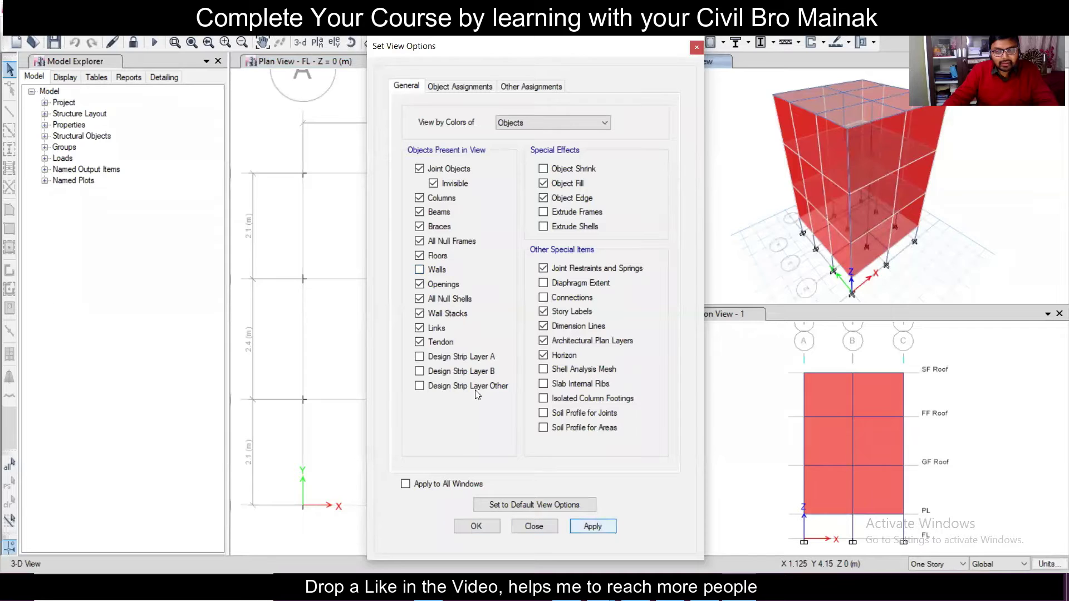
pyautogui.press('Return')
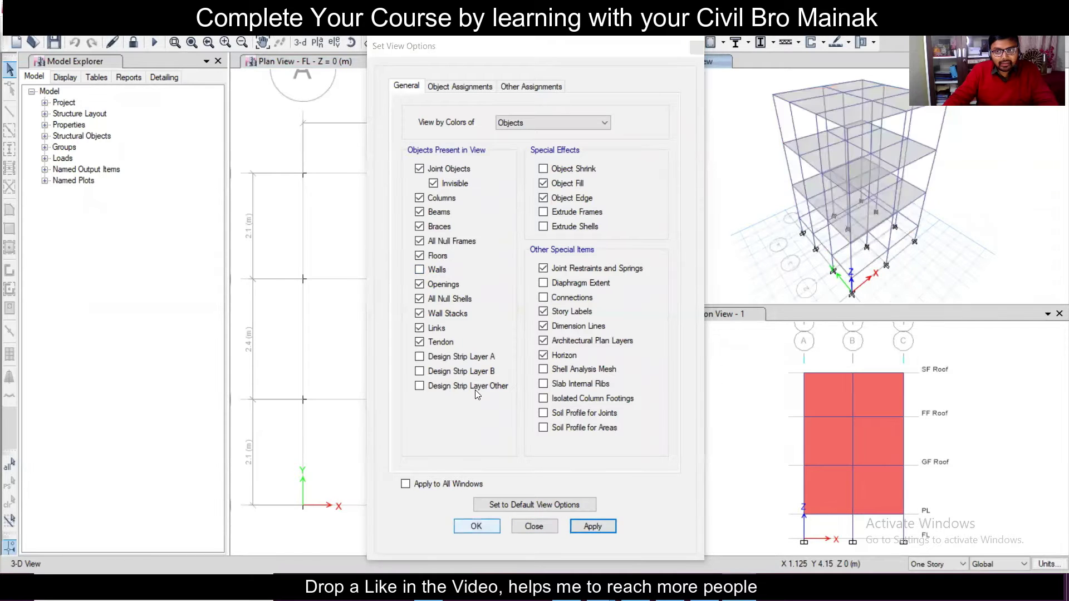
pyautogui.press('Return')
# Hide the walls in the elevation view.
pyautogui.click(820, 392)
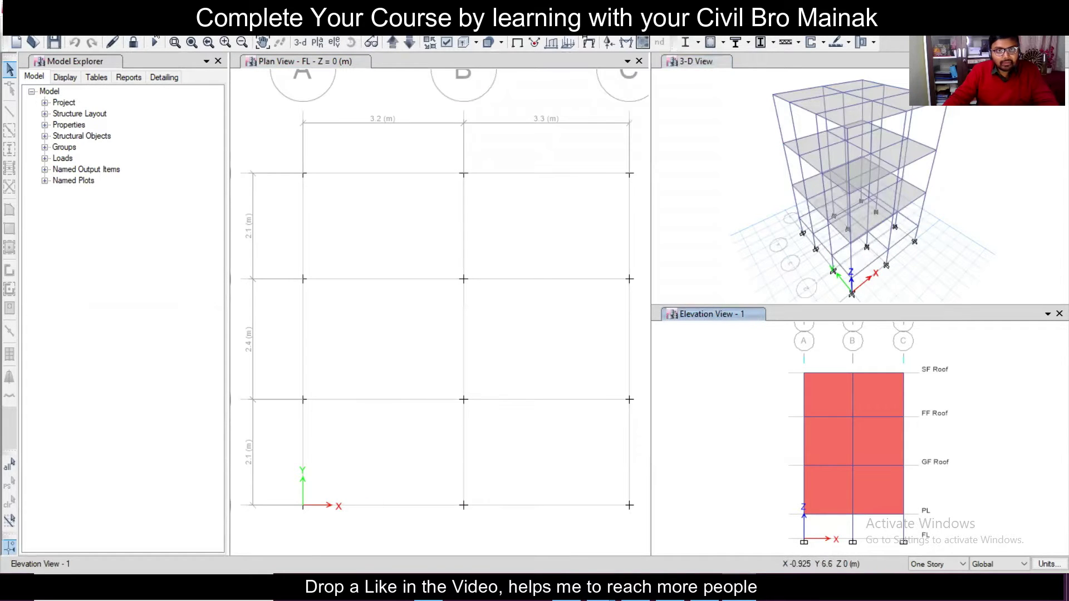
pyautogui.click(65, 25)
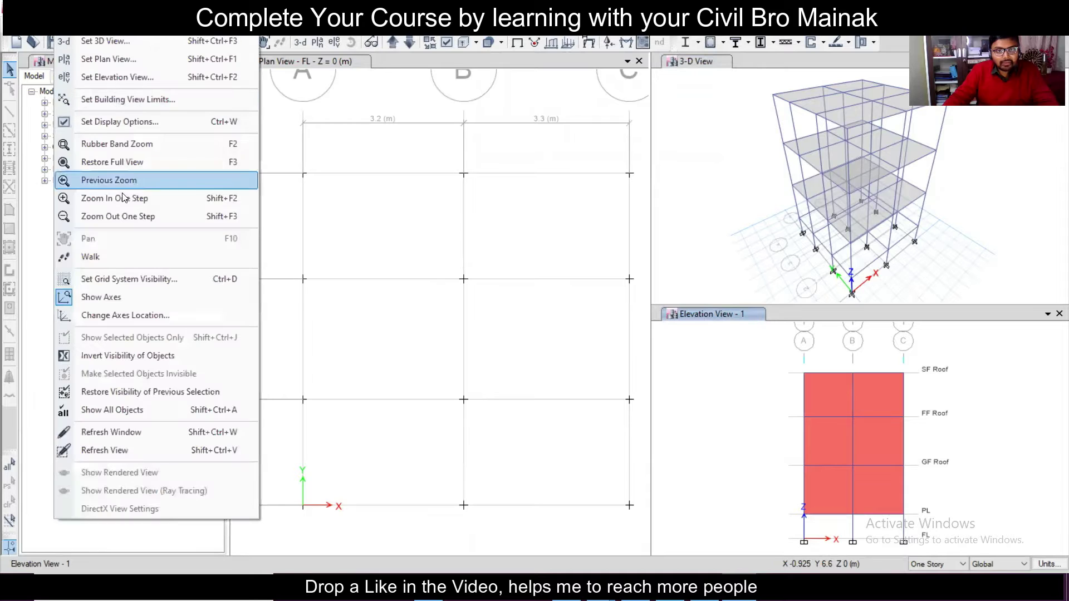
pyautogui.click(155, 122)
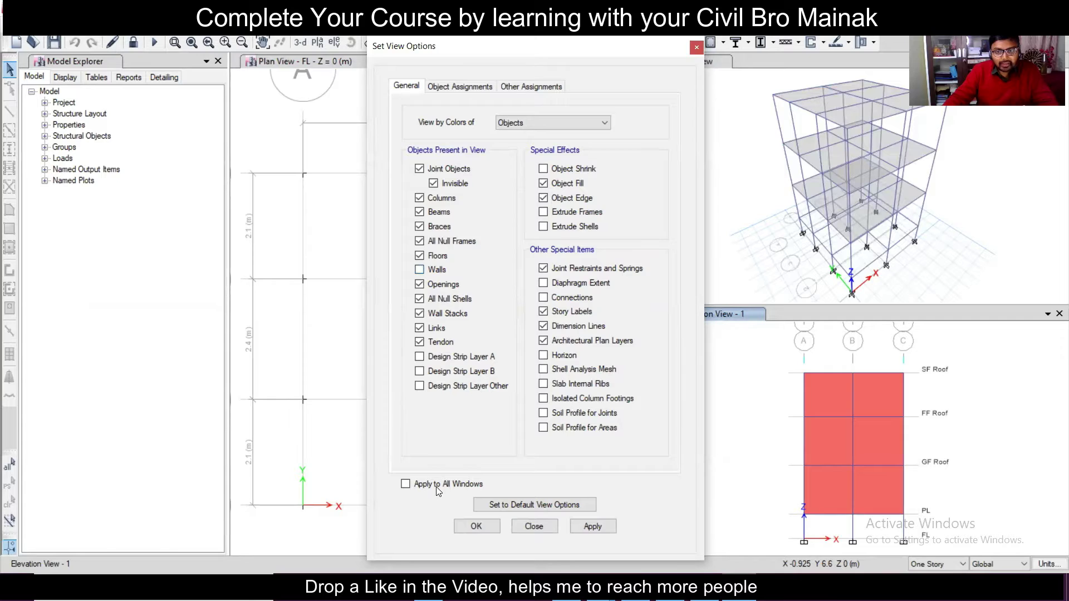
pyautogui.click(476, 526)
# Turn off wall display in the plan view.
pyautogui.click(327, 65)
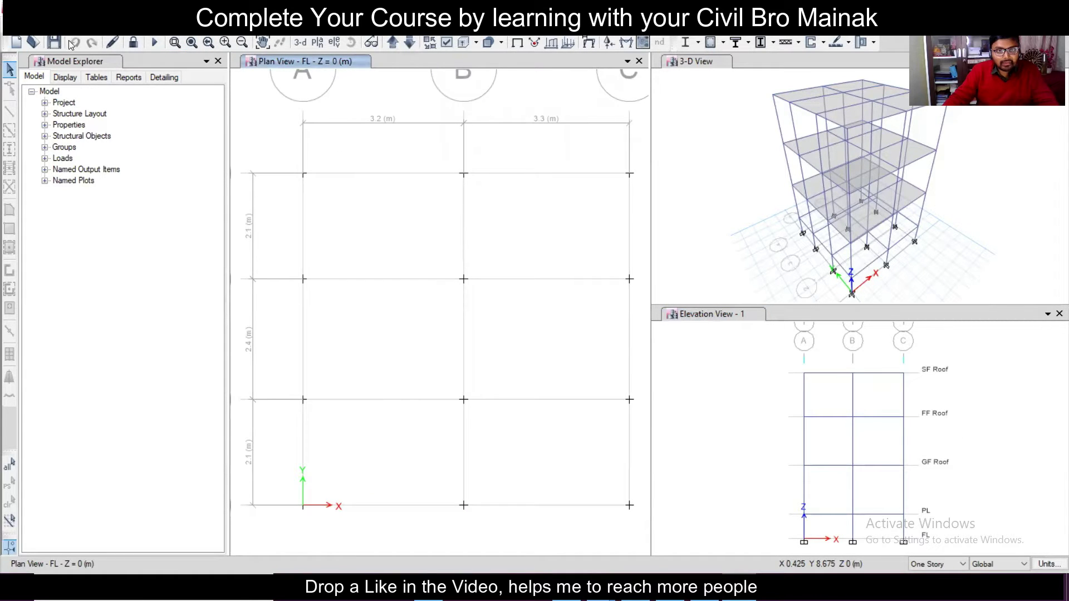
pyautogui.click(62, 25)
pyautogui.click(138, 119)
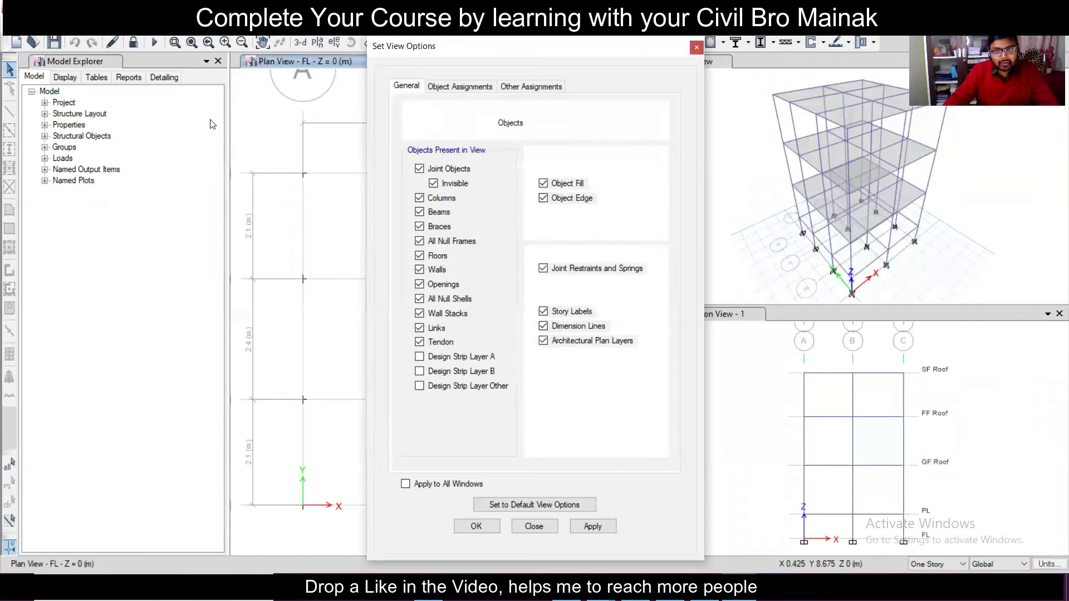
pyautogui.click(419, 269)
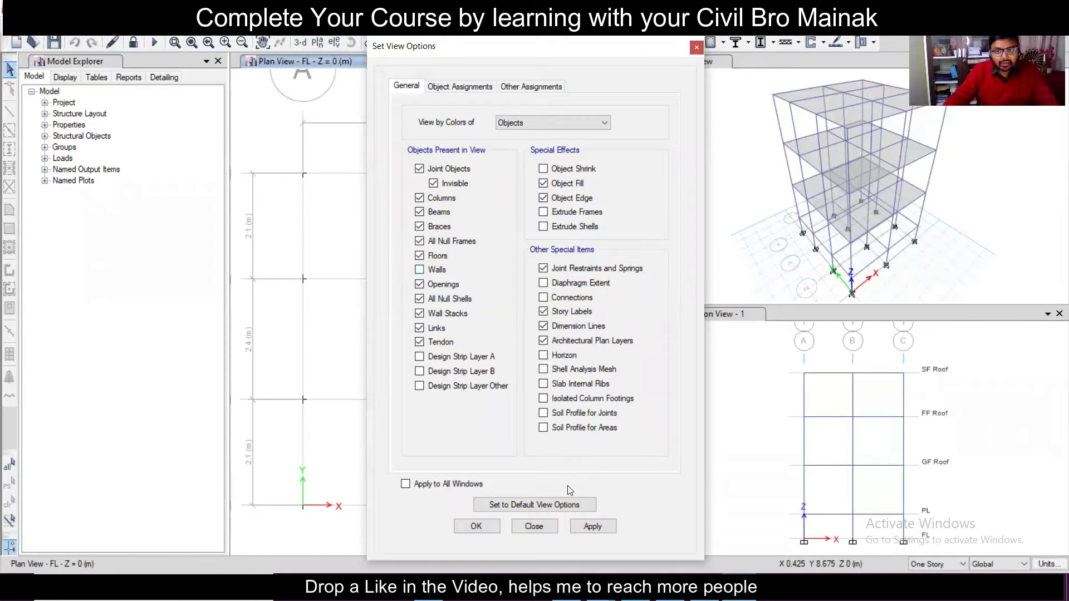
pyautogui.click(476, 526)
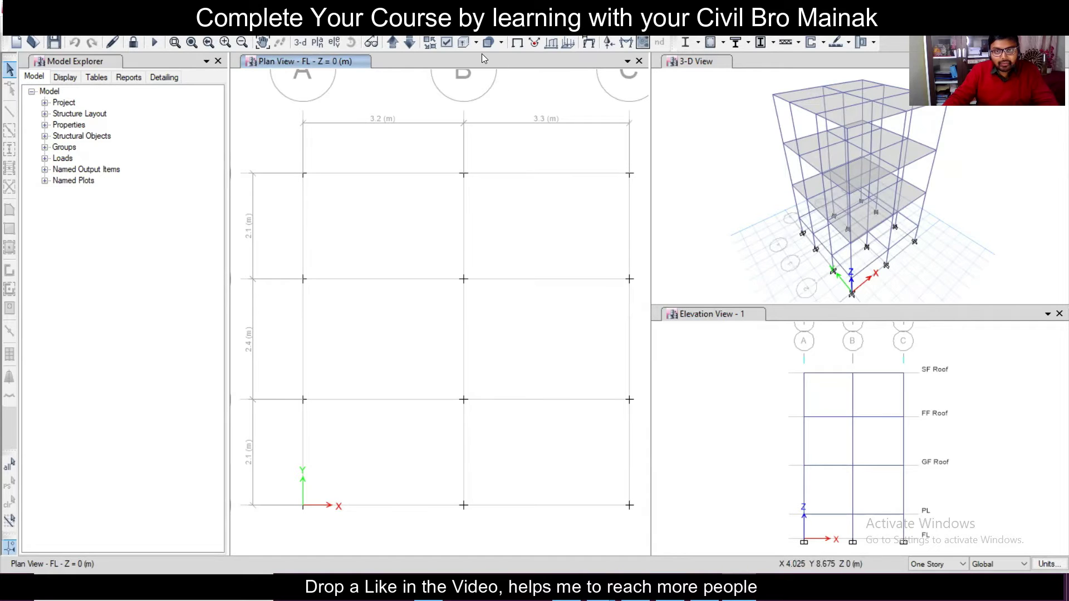
pyautogui.click(588, 43)
pyautogui.click(433, 146)
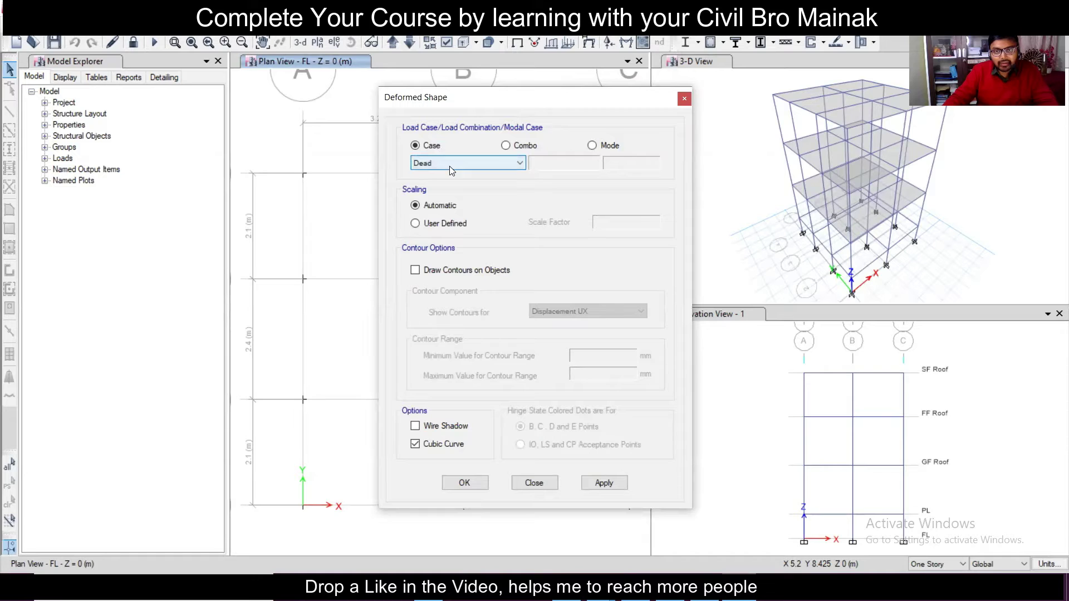
pyautogui.click(680, 100)
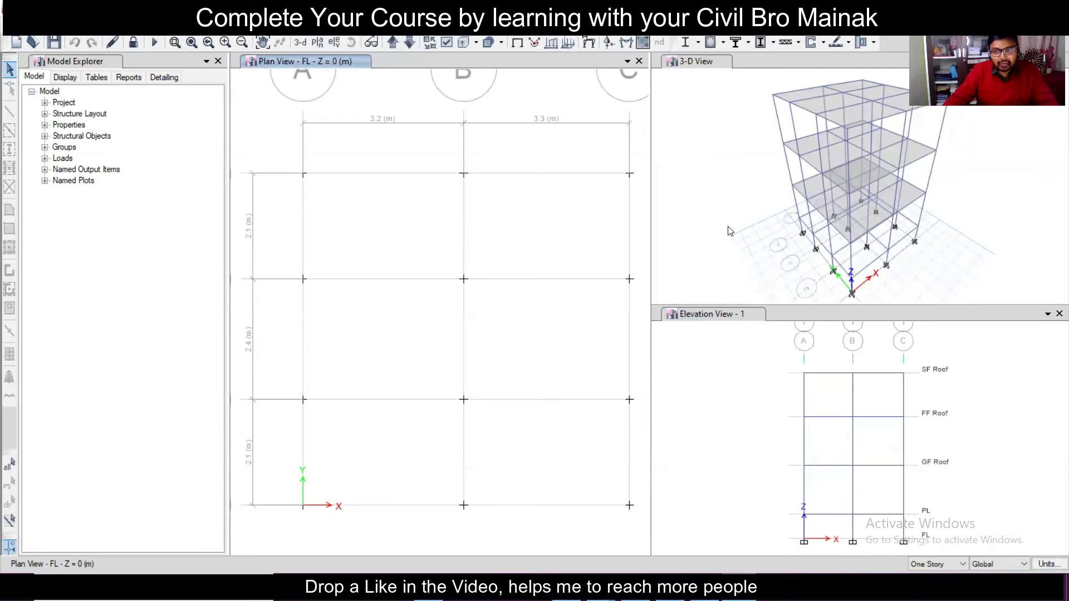
pyautogui.click(722, 316)
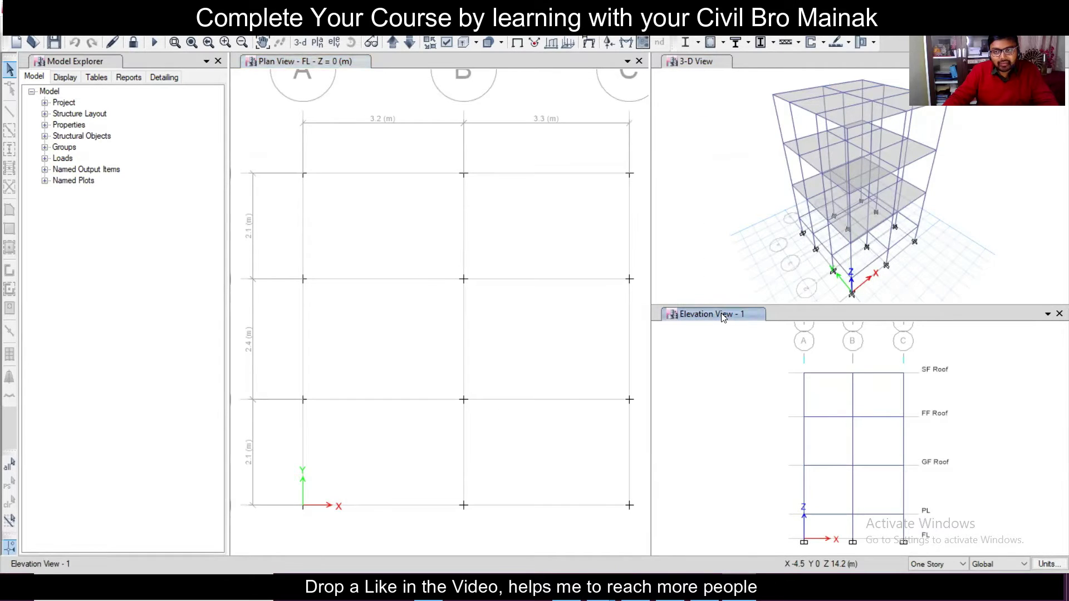
pyautogui.click(281, 28)
pyautogui.click(282, 28)
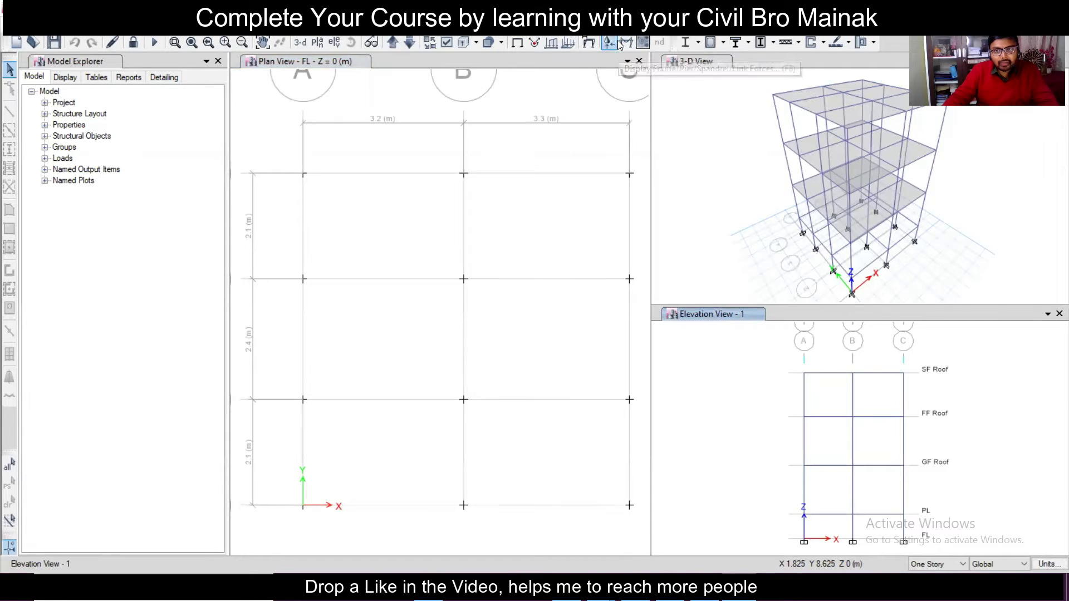
# Show the Dead case deformed shape with wire shadow in the elevation, then zoom in on the base beam.
pyautogui.click(590, 43)
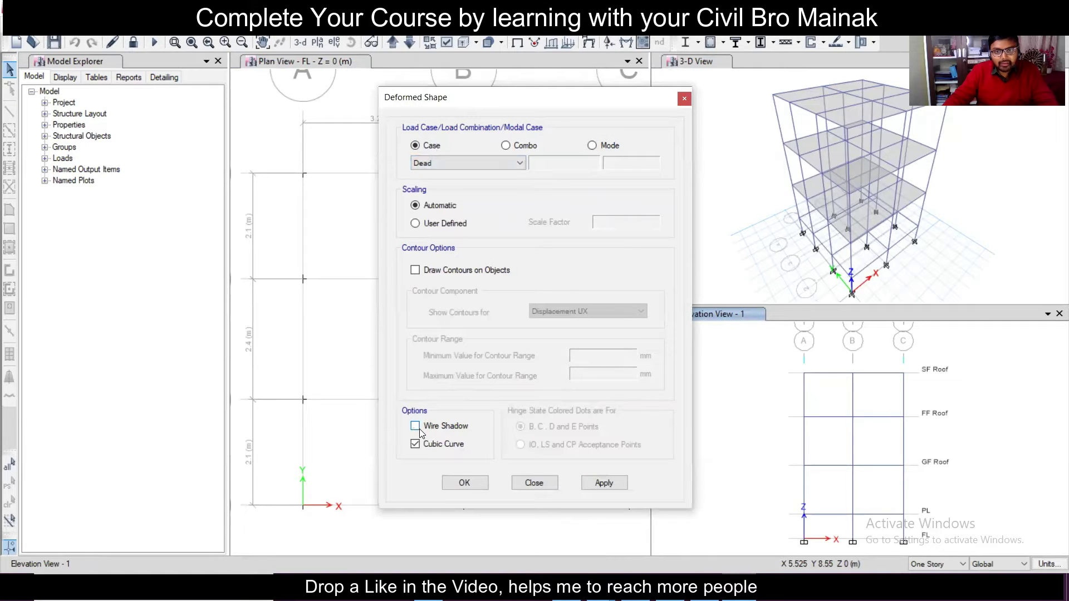
pyautogui.click(603, 484)
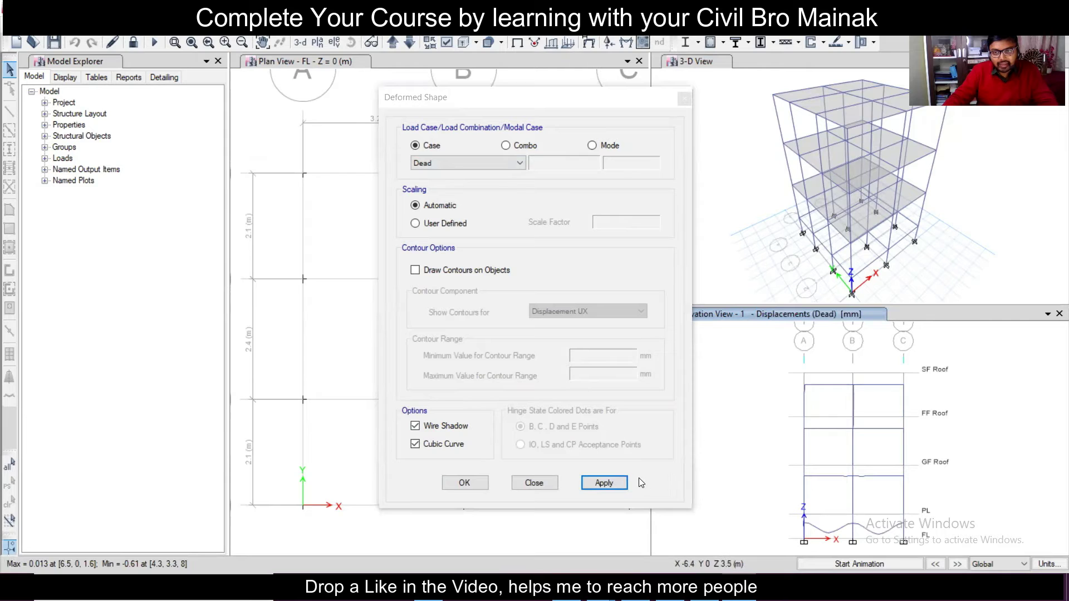
pyautogui.click(465, 483)
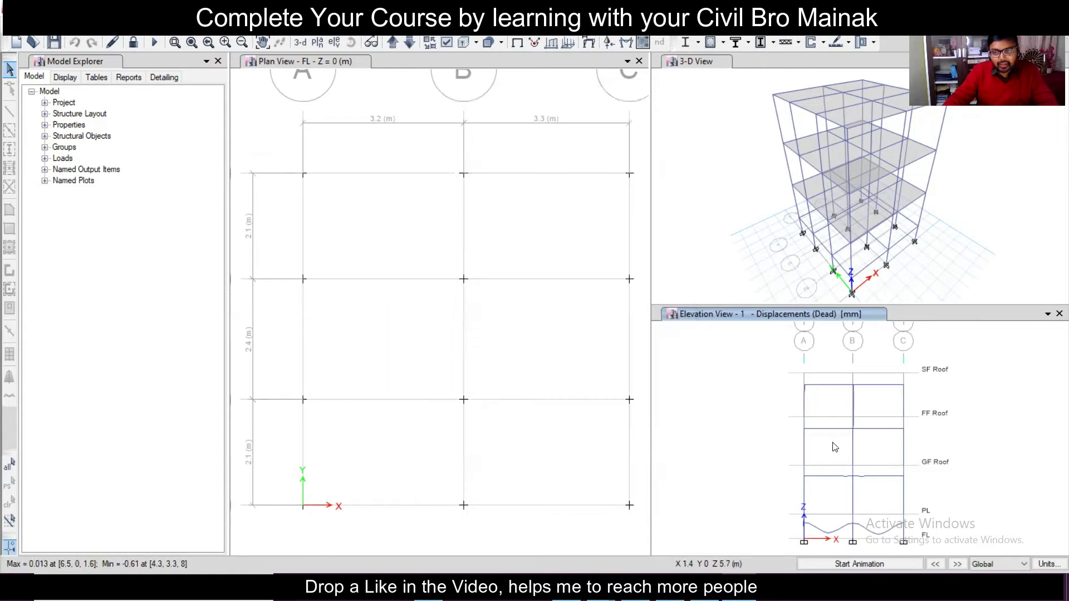
pyautogui.scroll(3, 859, 425)
pyautogui.scroll(-3, 858, 422)
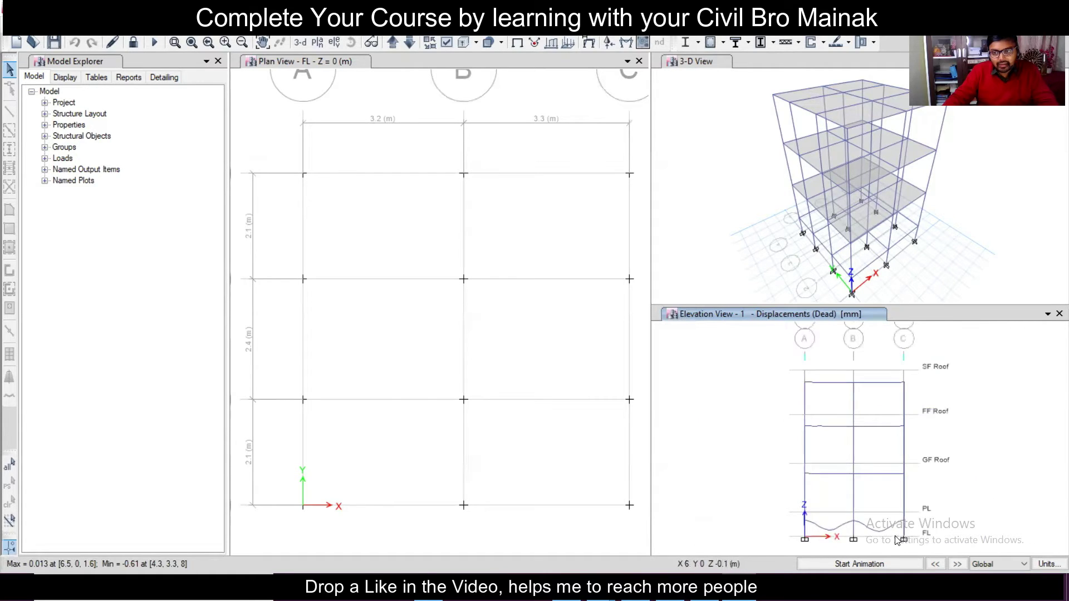
pyautogui.scroll(3, 896, 536)
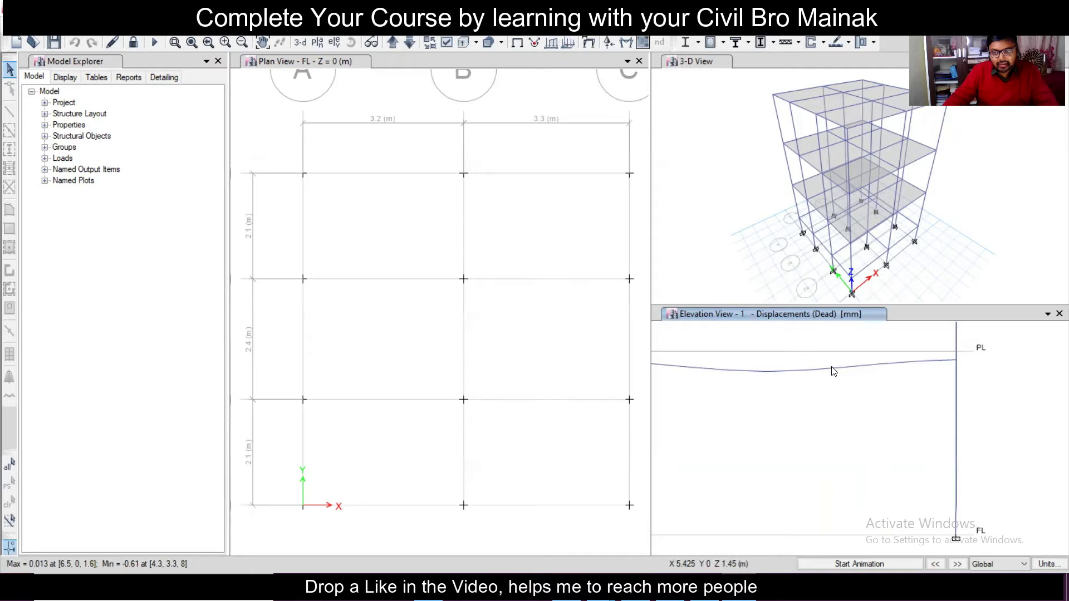
pyautogui.scroll(-3, 827, 366)
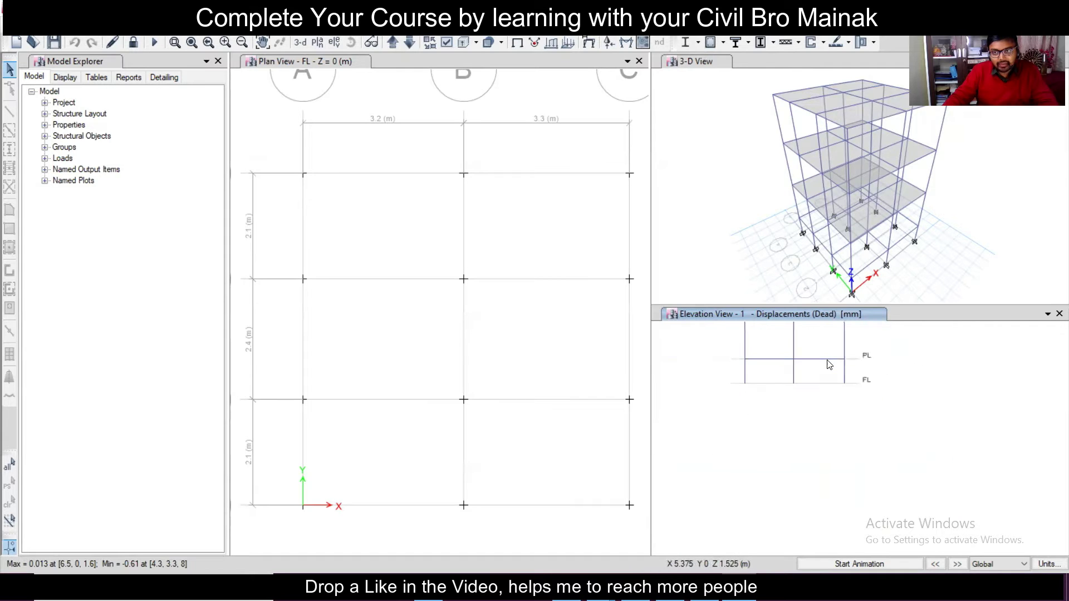
pyautogui.scroll(-3, 828, 364)
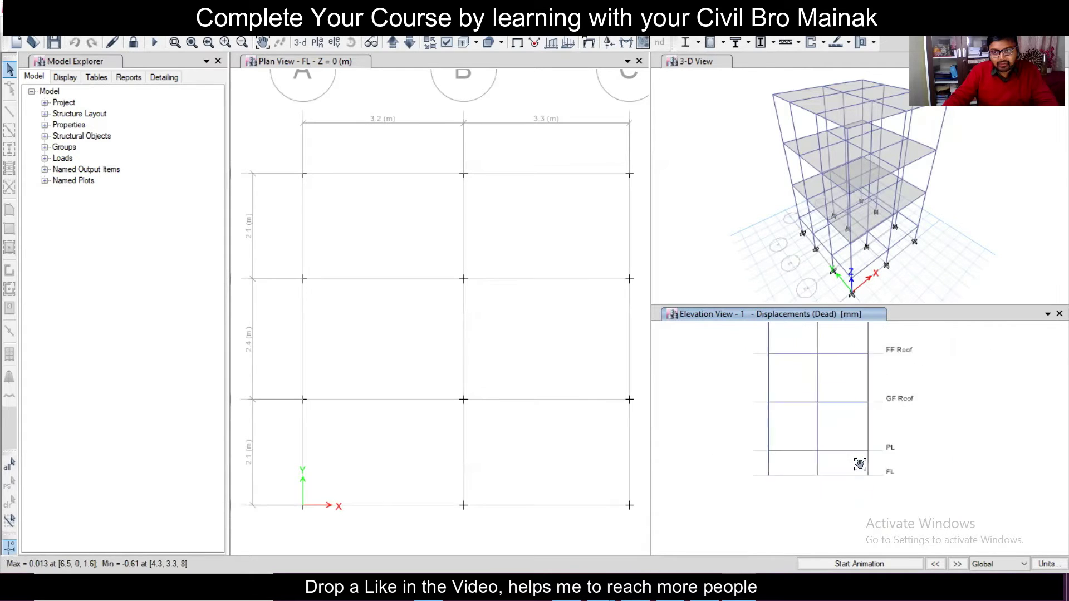
# Make the 3-D view the active window.
pyautogui.click(704, 69)
pyautogui.click(258, 31)
pyautogui.click(258, 30)
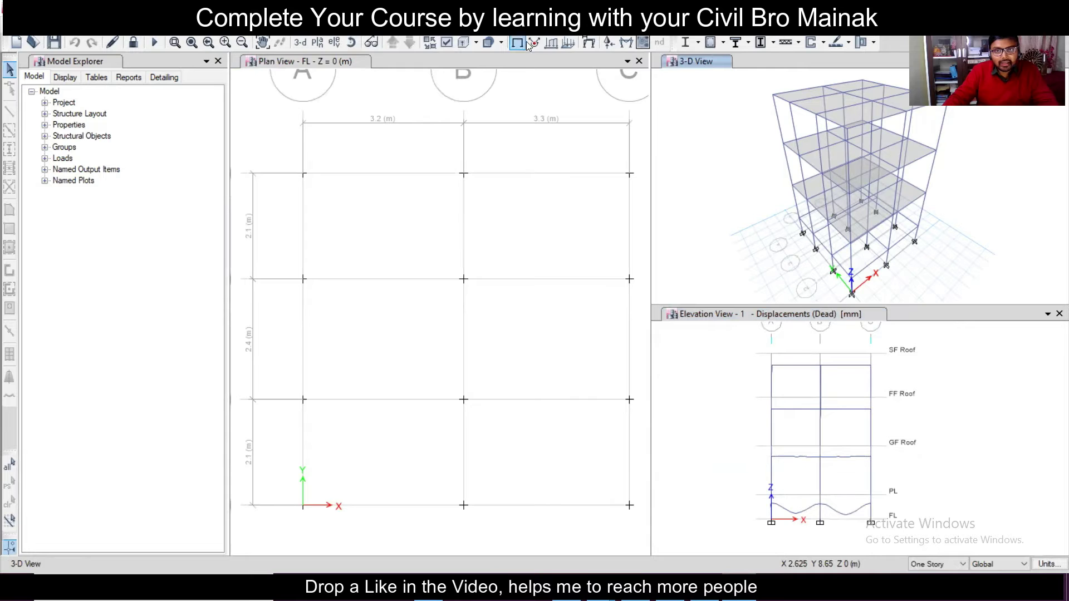
# Display the Dead load case deformed shape with wire shadow in the 3-D view.
pyautogui.click(589, 44)
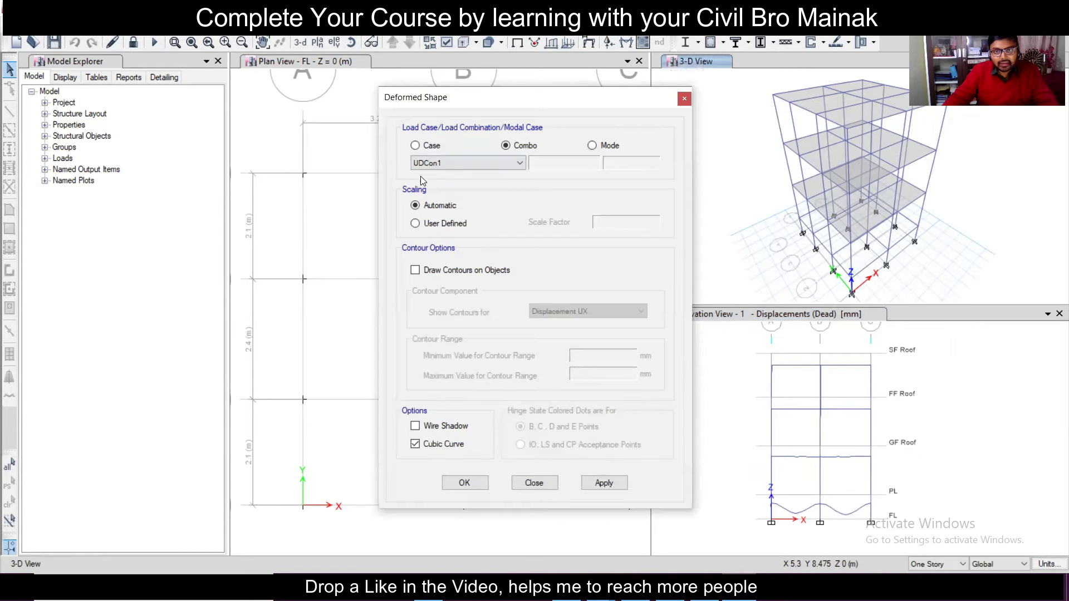
pyautogui.click(415, 145)
pyautogui.click(433, 159)
pyautogui.click(432, 158)
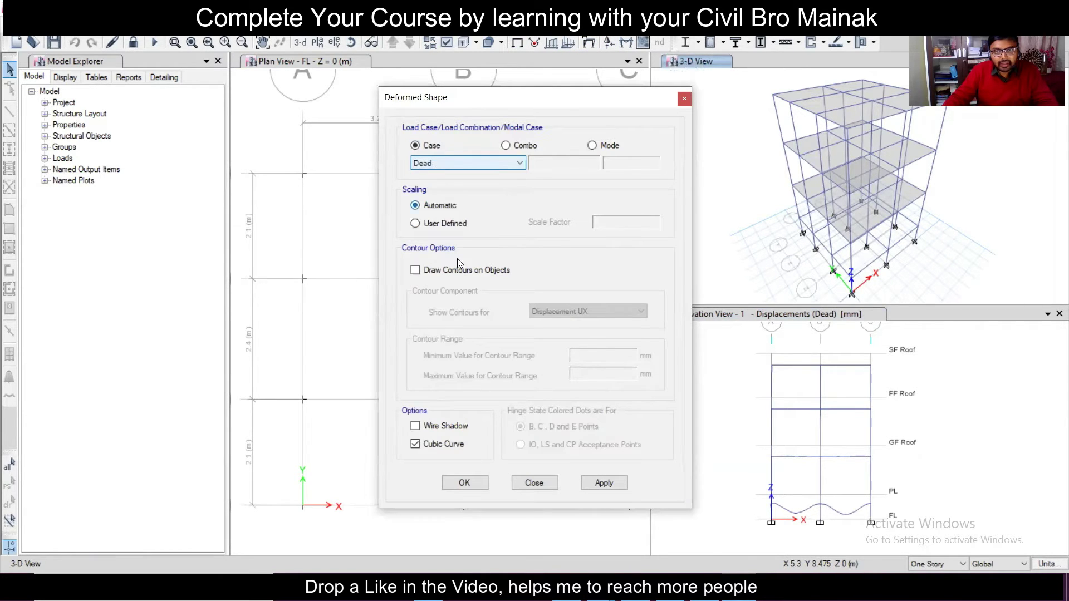
pyautogui.click(442, 427)
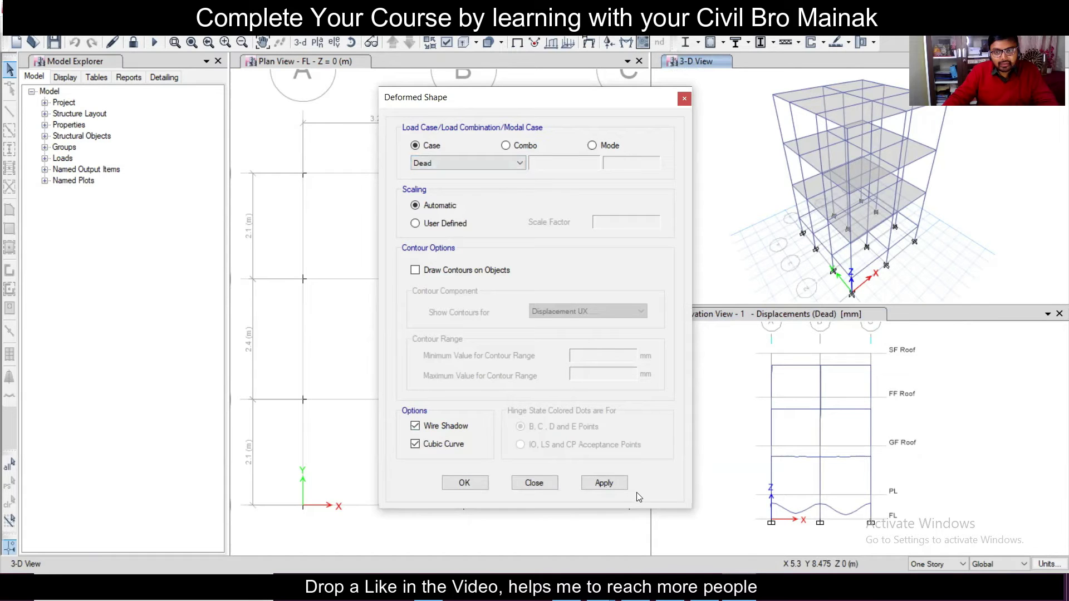
pyautogui.click(604, 483)
# Inspect joint displacement values and pan the elevation to reveal the left column.
pyautogui.moveTo(821, 140)
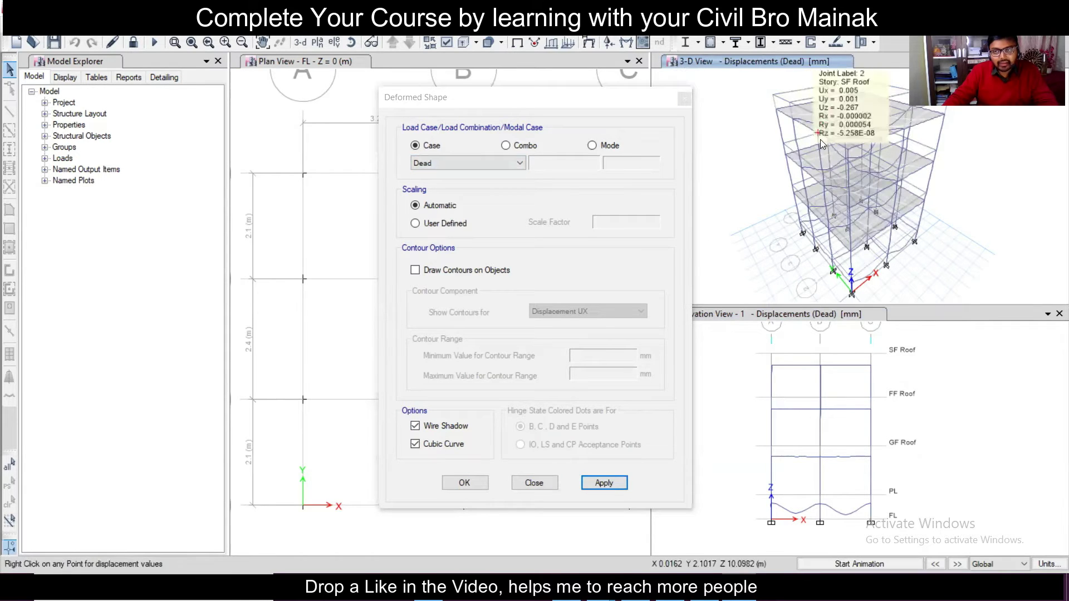
pyautogui.moveTo(810, 107)
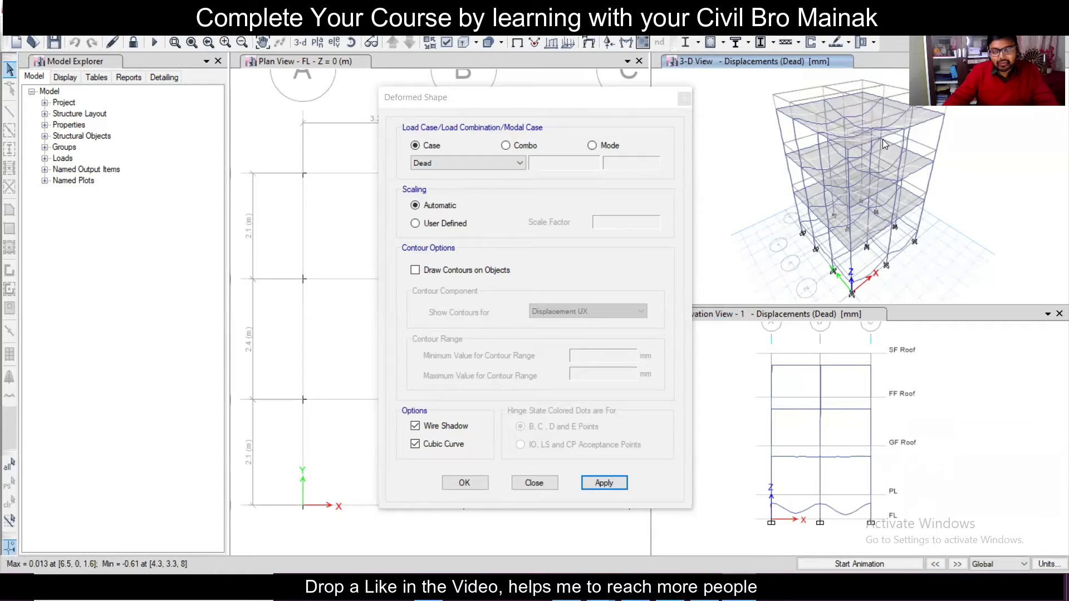
pyautogui.moveTo(886, 130)
pyautogui.scroll(3, 936, 465)
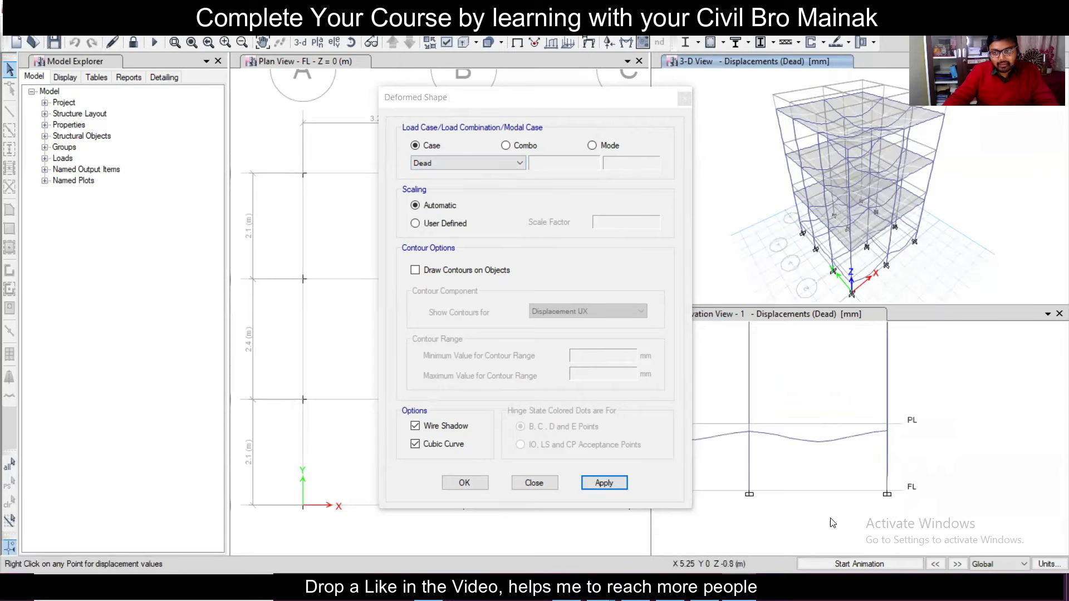
pyautogui.moveTo(936, 465); pyautogui.dragTo(799, 467, button='middle')
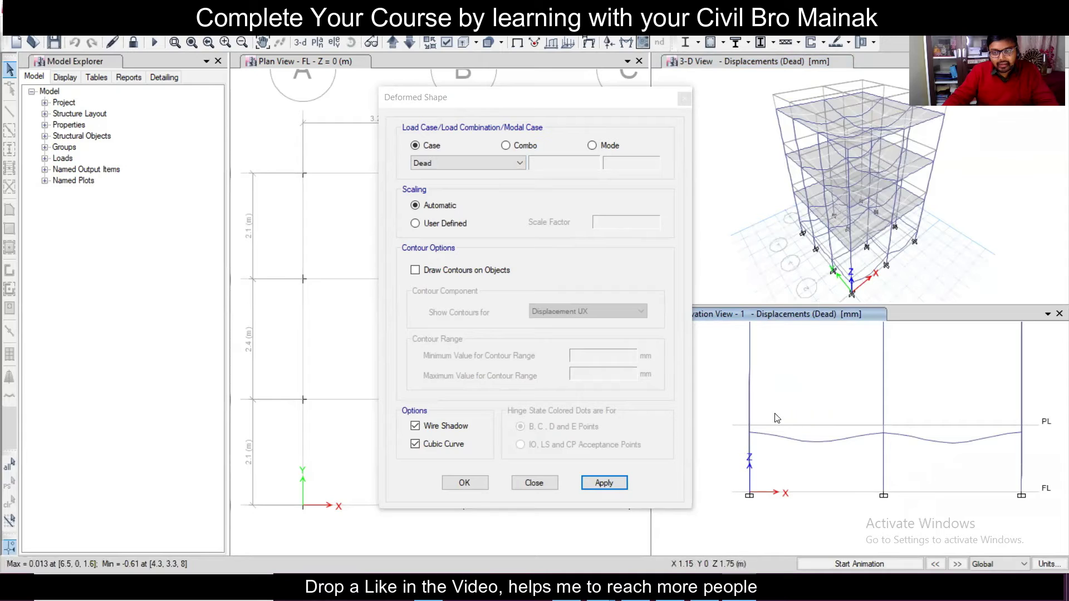
# Show the Live load case deformed shape in the elevation and 3-D views.
pyautogui.click(443, 167)
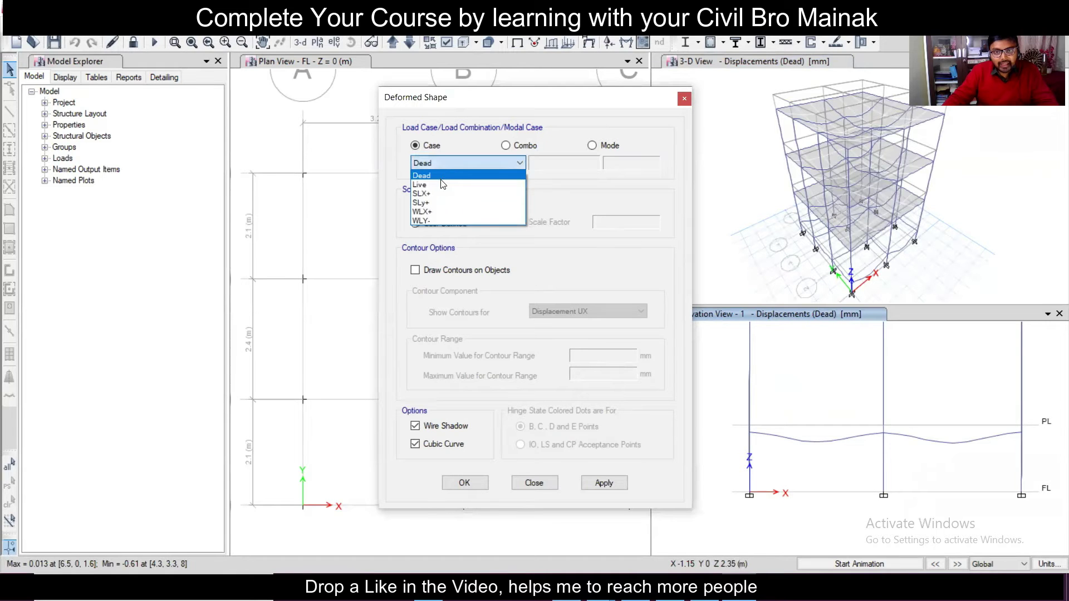
pyautogui.click(442, 185)
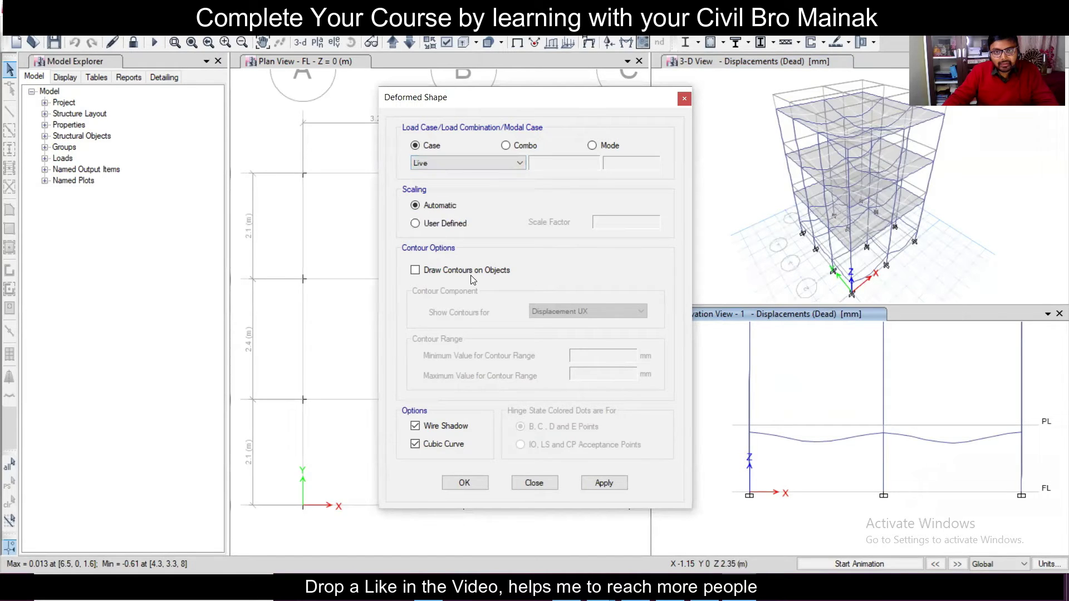
pyautogui.click(599, 484)
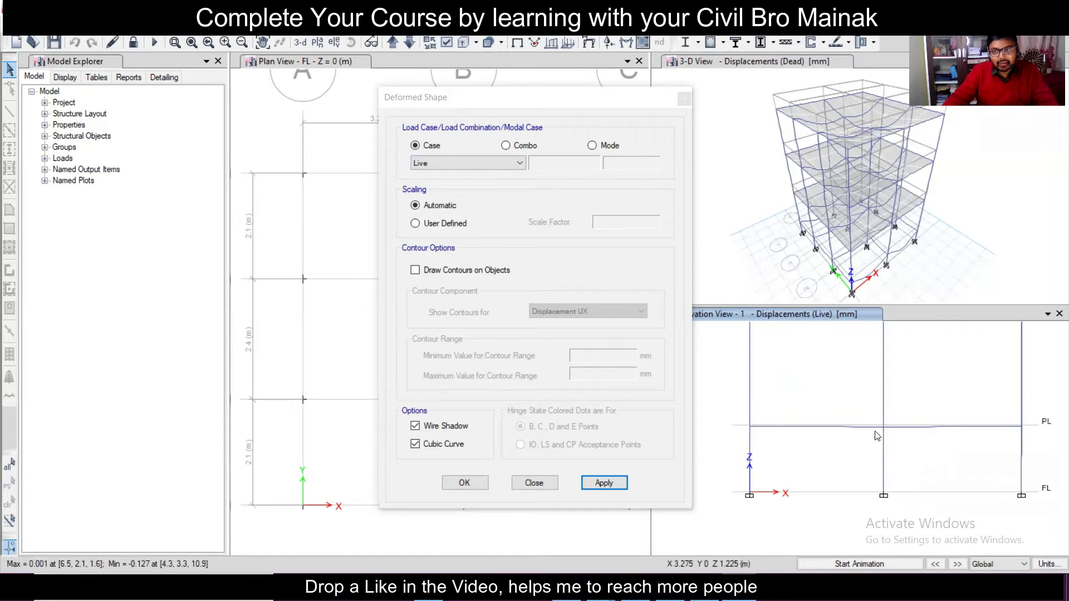
pyautogui.click(760, 70)
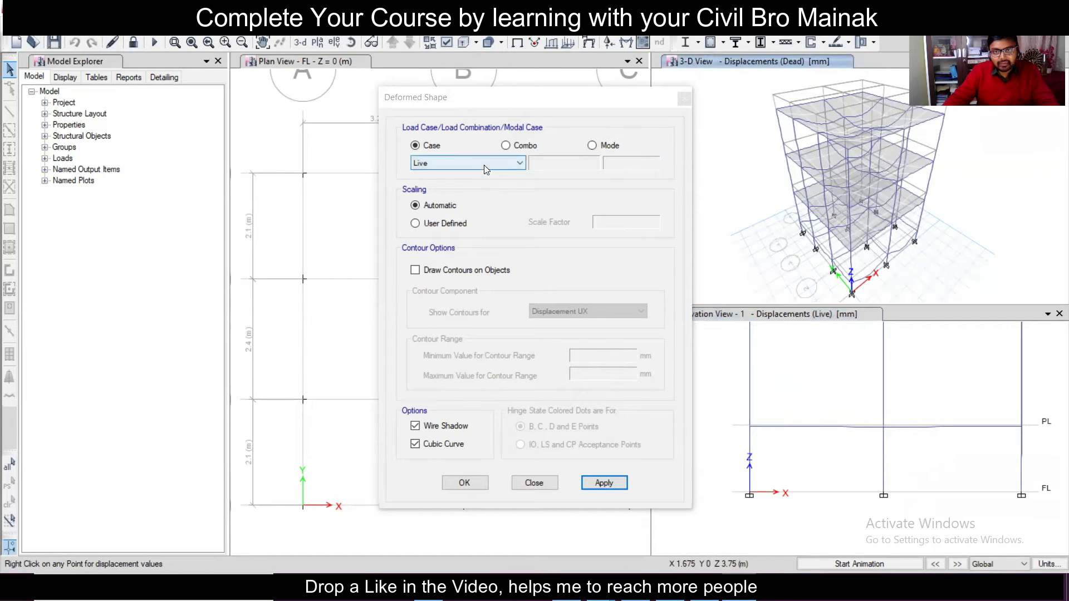
pyautogui.click(606, 482)
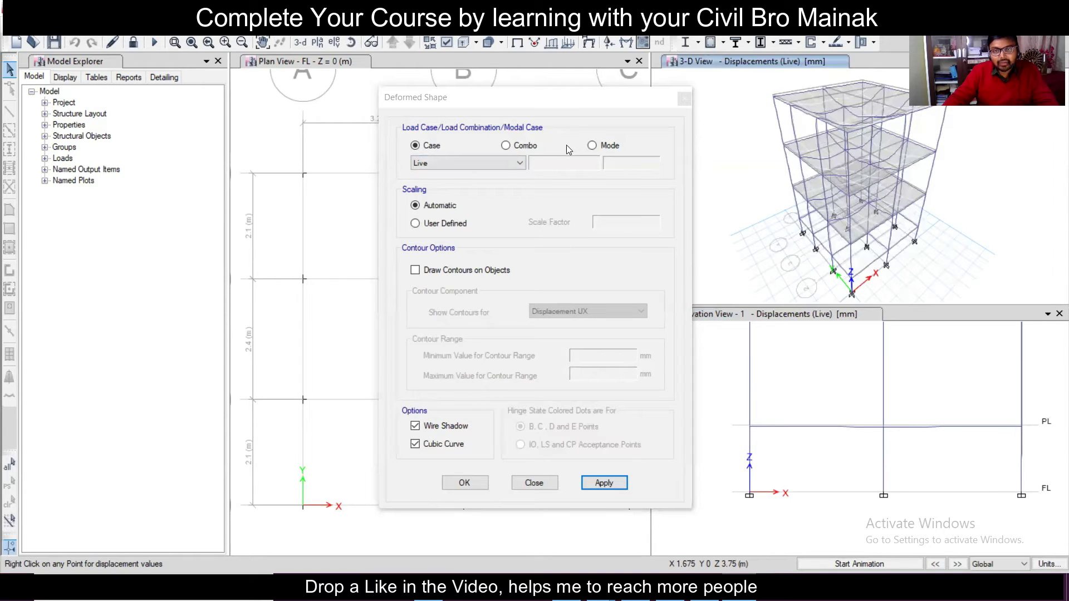
# Show the SLX+ seismic deformed shape in the 3-D view.
pyautogui.click(494, 163)
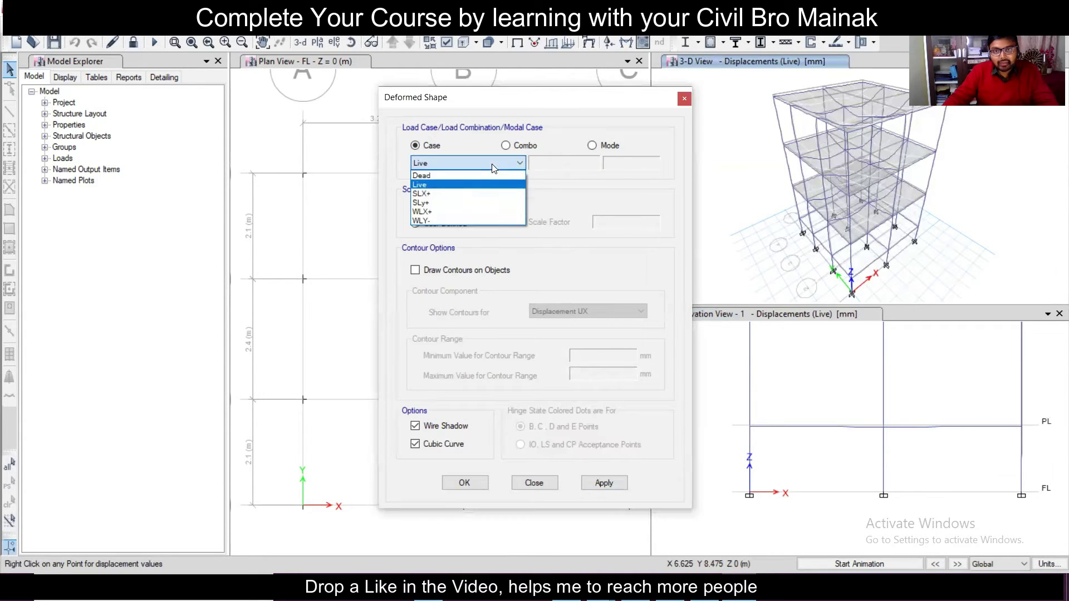
pyautogui.click(495, 195)
pyautogui.click(606, 482)
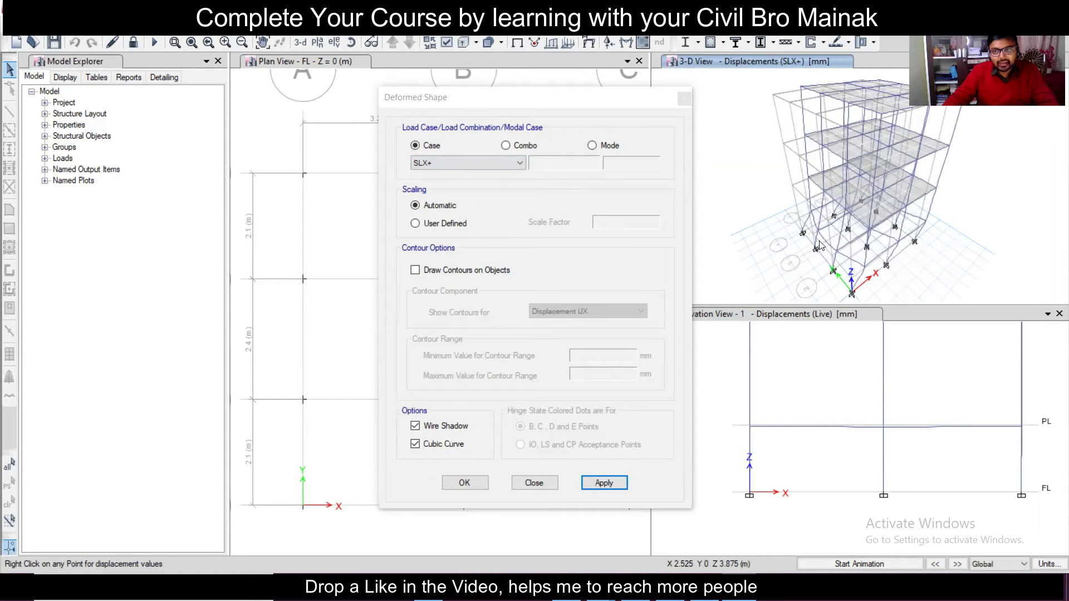
# Show the SLy+ deformed shape in 3-D and elevation, and read the SF Roof corner joint displacement.
pyautogui.click(486, 163)
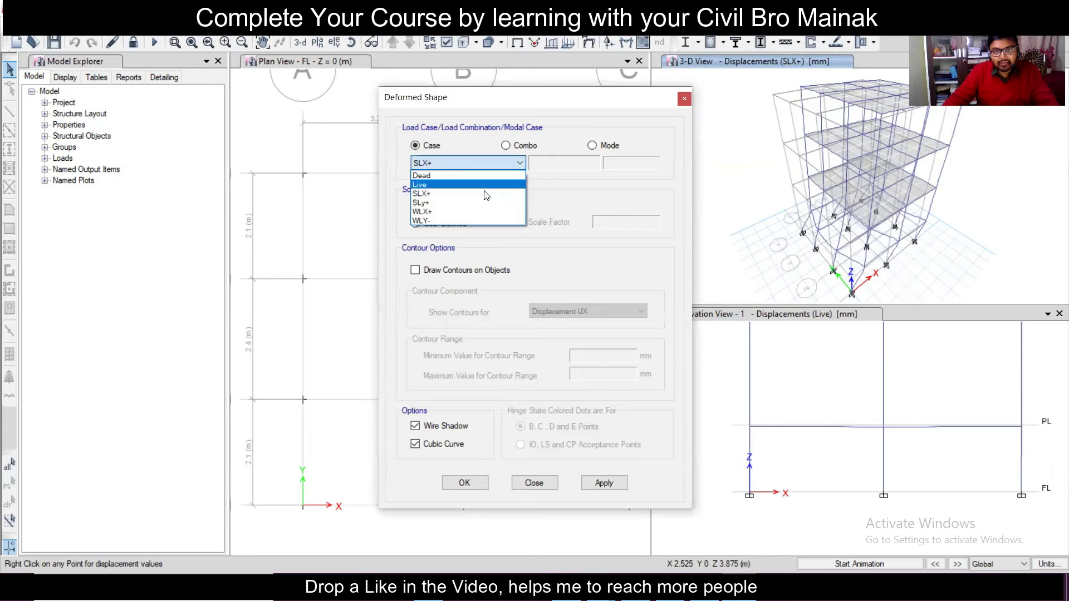
pyautogui.click(485, 202)
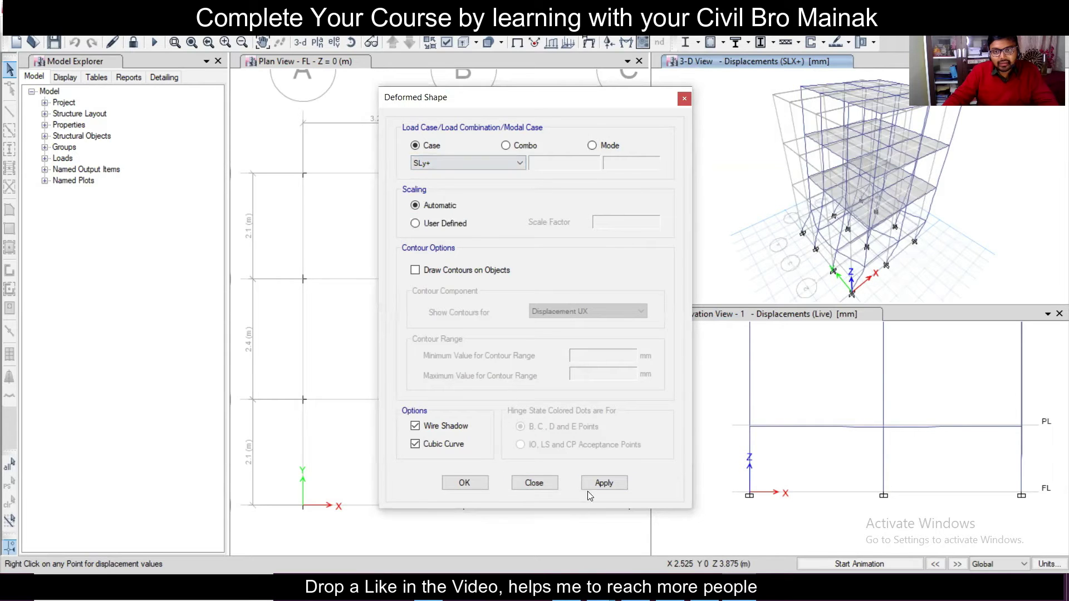
pyautogui.click(602, 483)
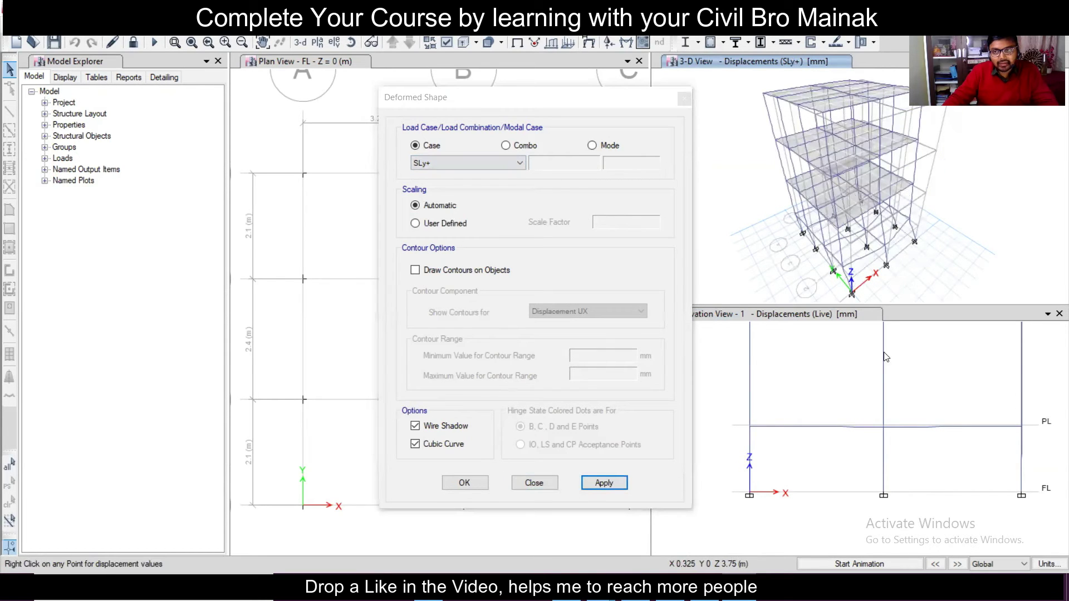
pyautogui.scroll(-3, 885, 357)
pyautogui.scroll(1, 877, 352)
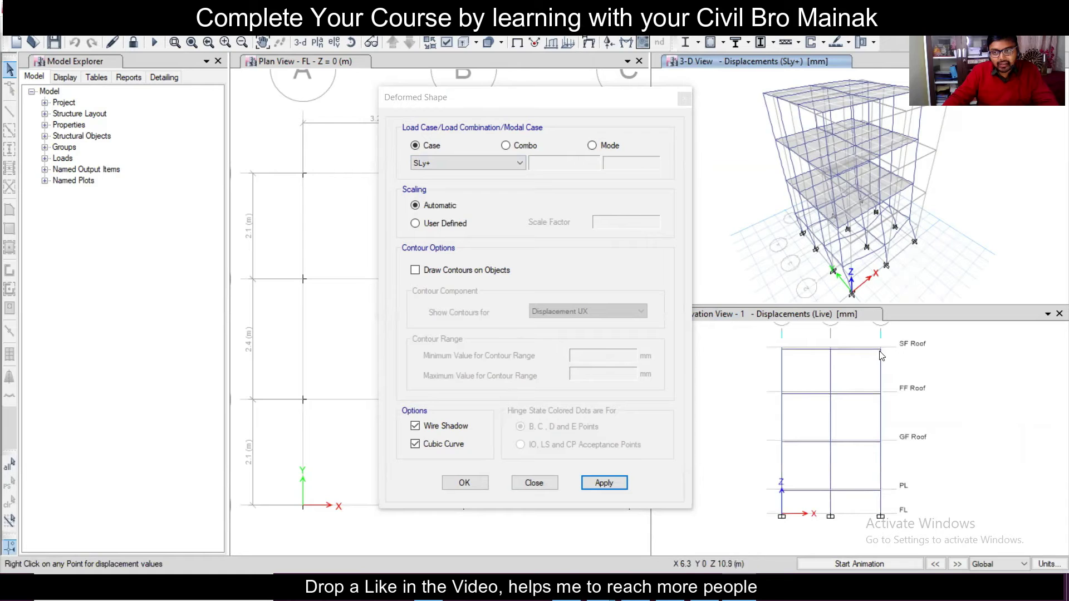
pyautogui.click(813, 315)
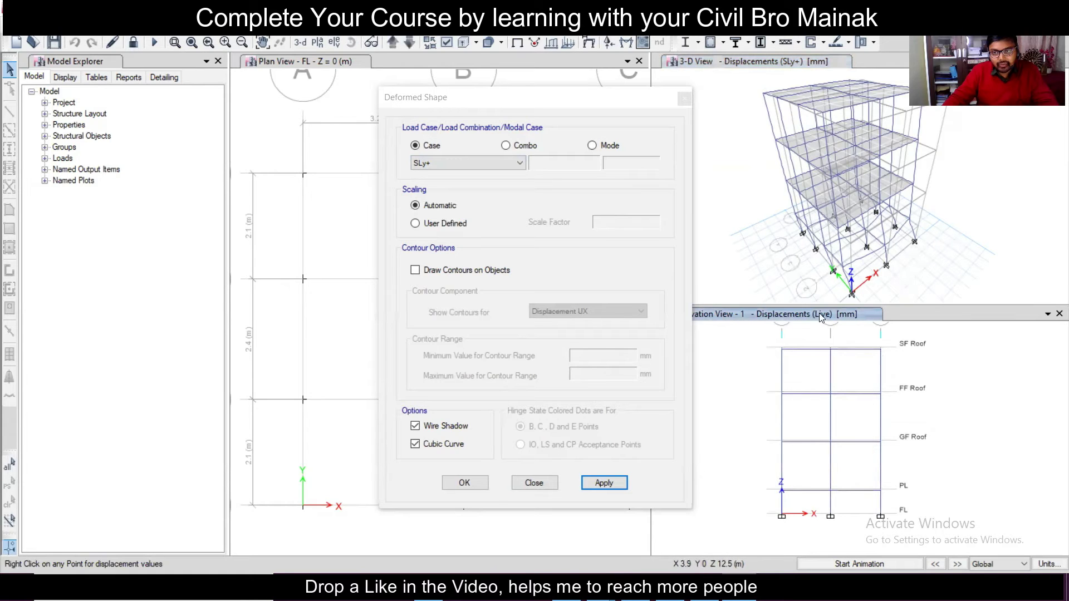
pyautogui.click(604, 482)
pyautogui.rightClick(866, 343)
pyautogui.scroll(2, 866, 342)
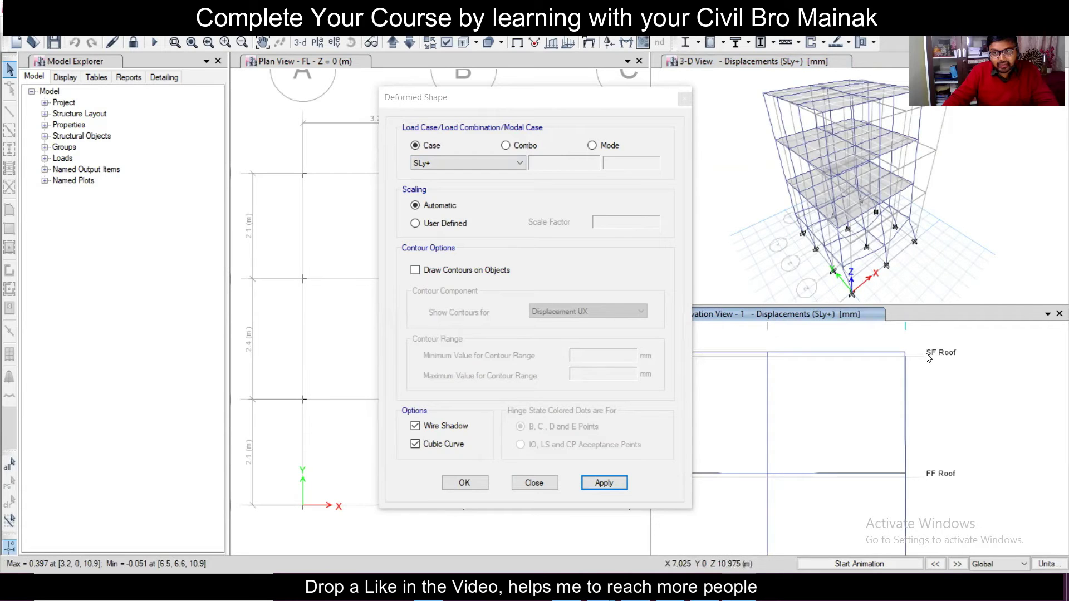
pyautogui.scroll(-3, 927, 358)
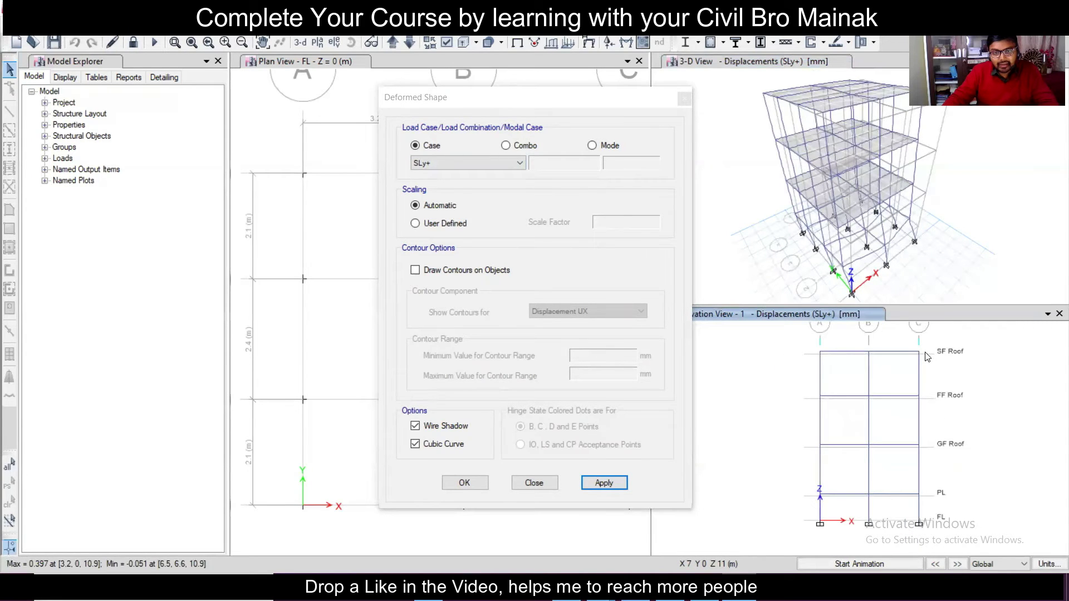
# Show the WLX+ wind deformed shape in the elevation and 3-D views.
pyautogui.click(495, 164)
pyautogui.click(474, 211)
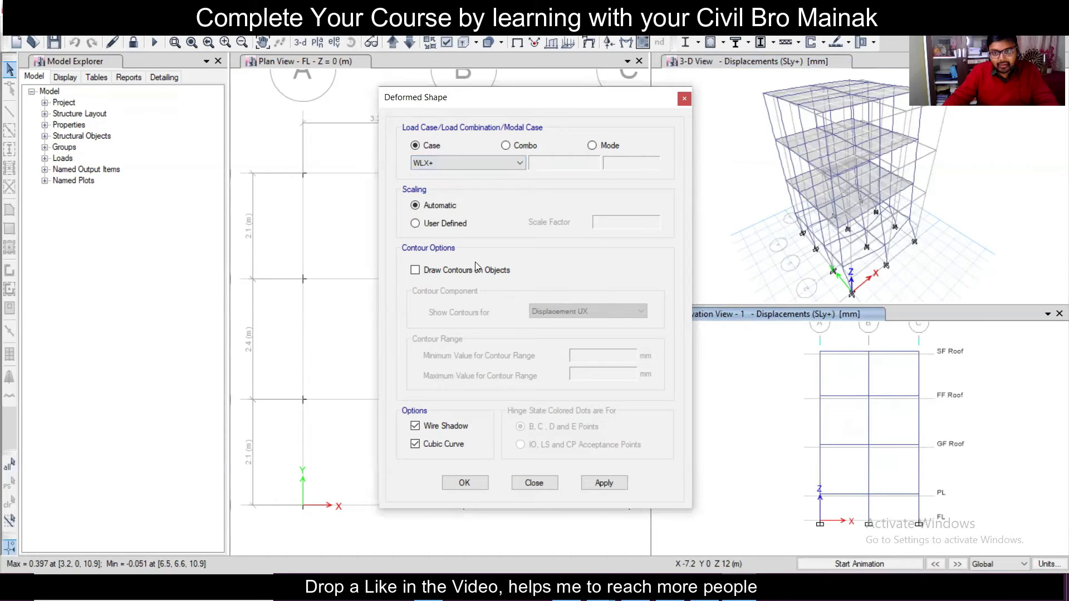
pyautogui.click(600, 483)
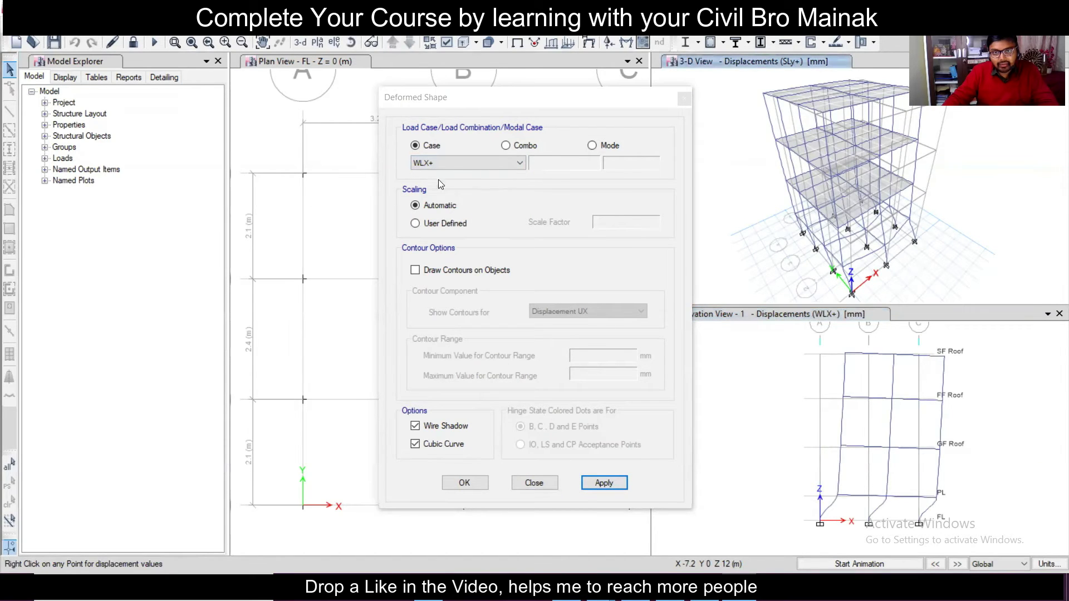
pyautogui.click(603, 482)
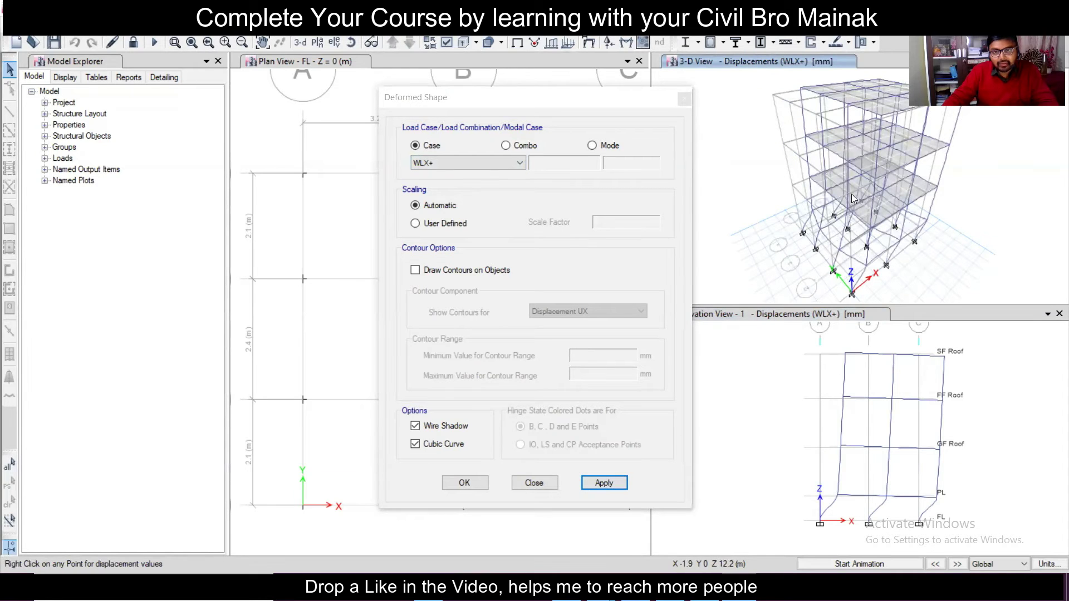
# Show the WLY- wind deformed shape in the 3-D and elevation views.
pyautogui.click(513, 162)
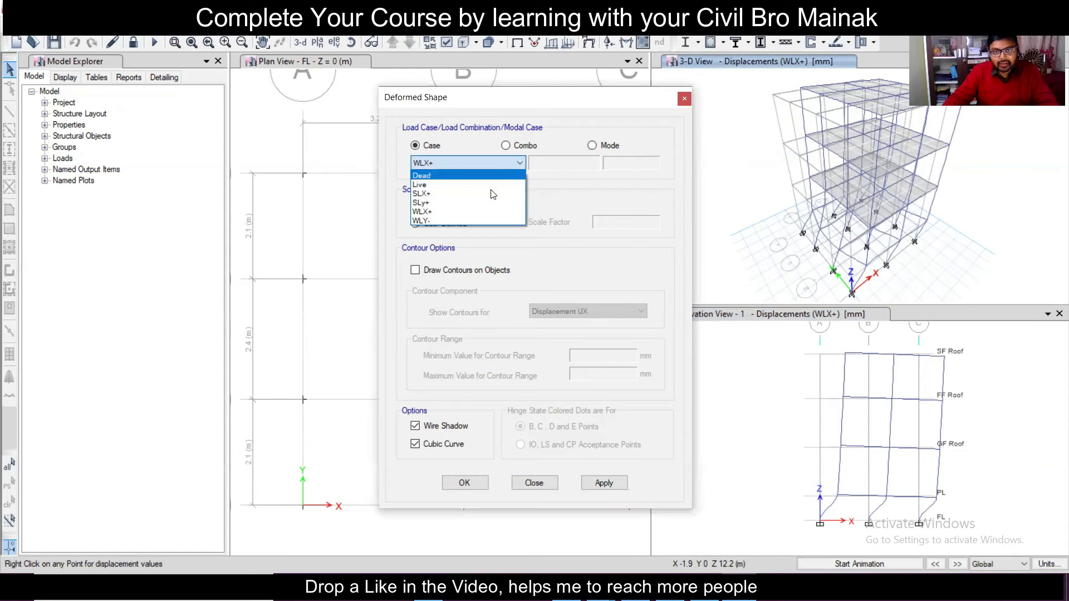
pyautogui.click(491, 218)
pyautogui.click(590, 483)
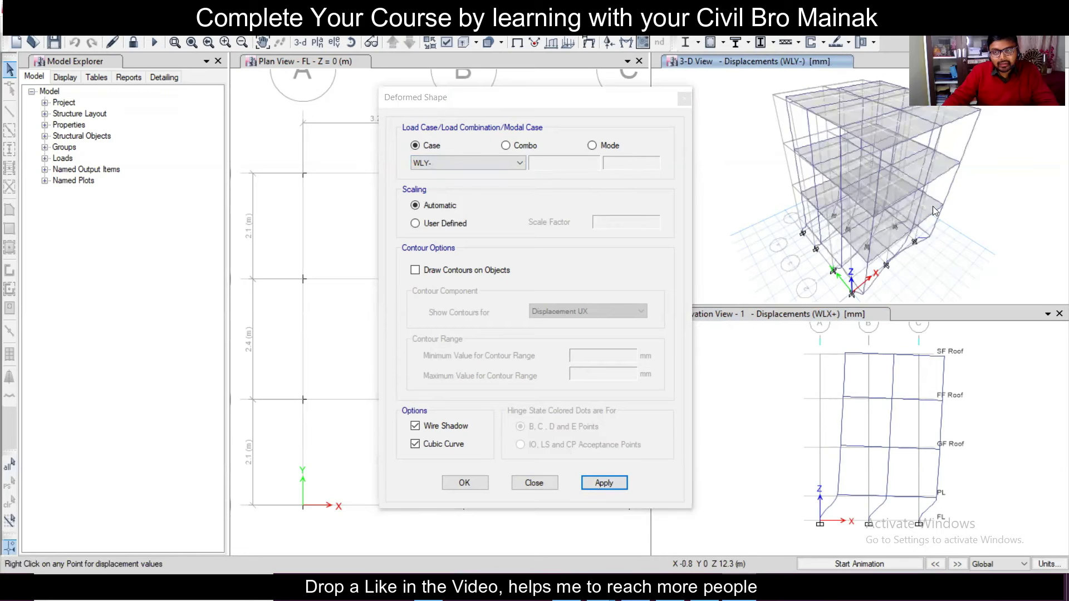
pyautogui.click(795, 316)
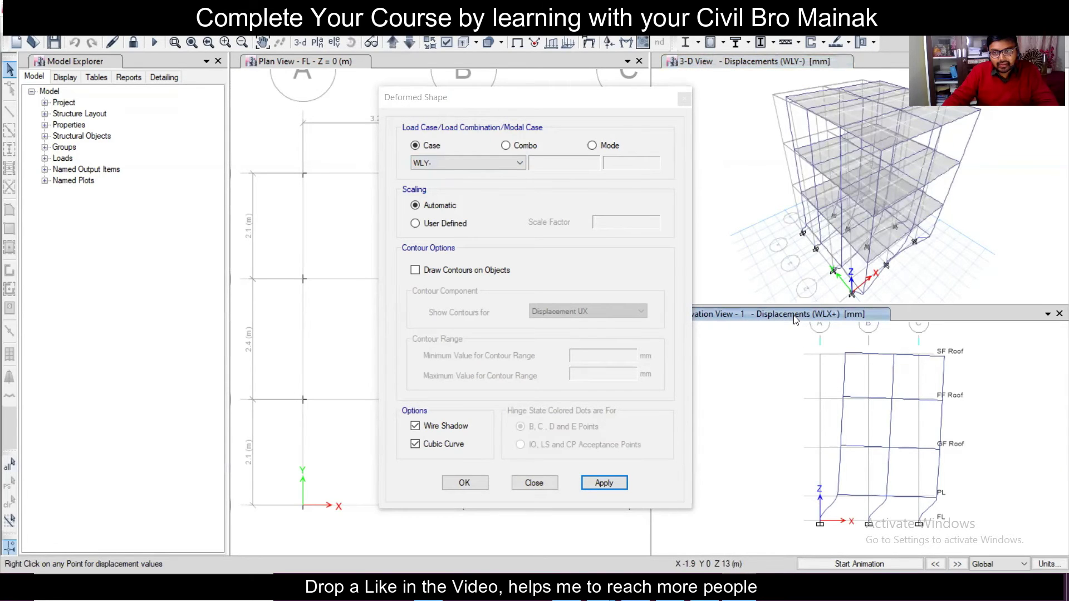
pyautogui.click(609, 489)
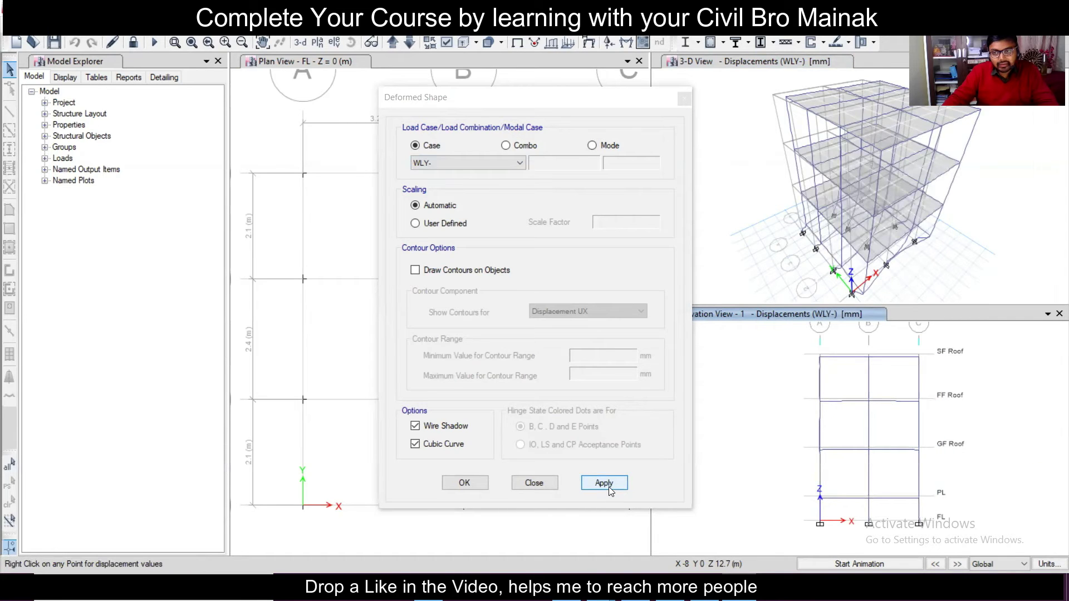
# Select SLy+ as the deformed-shape load case.
pyautogui.click(519, 163)
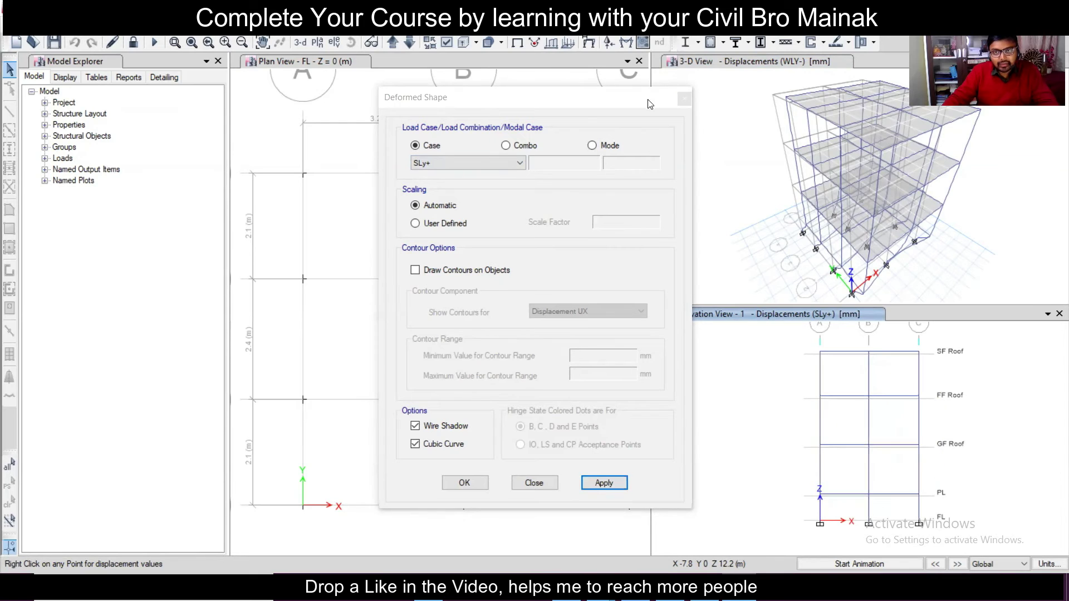
pyautogui.click(603, 482)
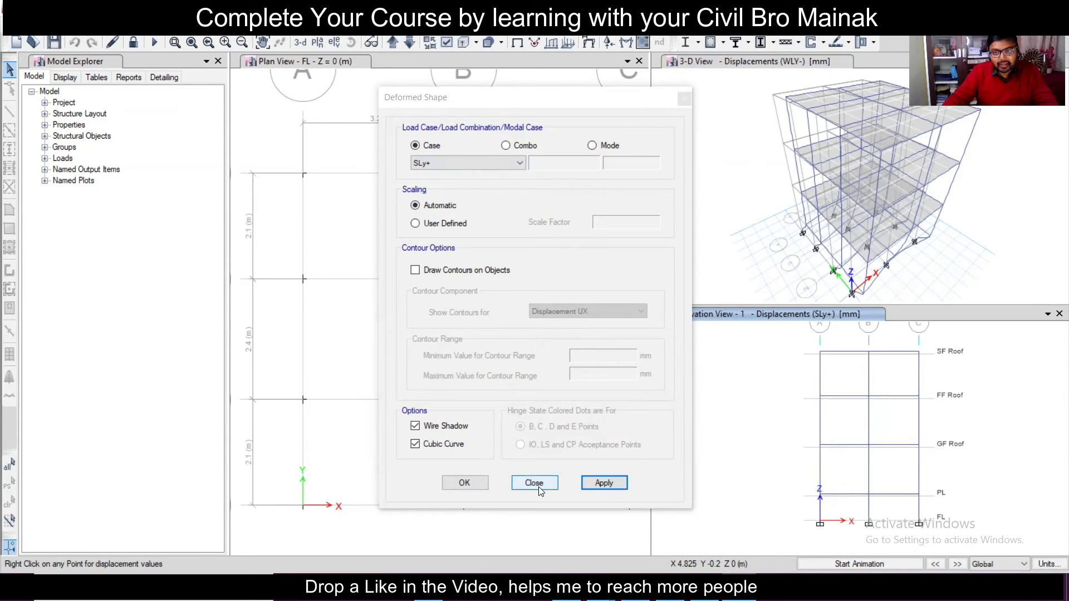
pyautogui.click(548, 98)
# Apply the SLy+ deformed shape to the plan view and step it up to SF Roof.
pyautogui.moveTo(560, 98); pyautogui.dragTo(809, 119)
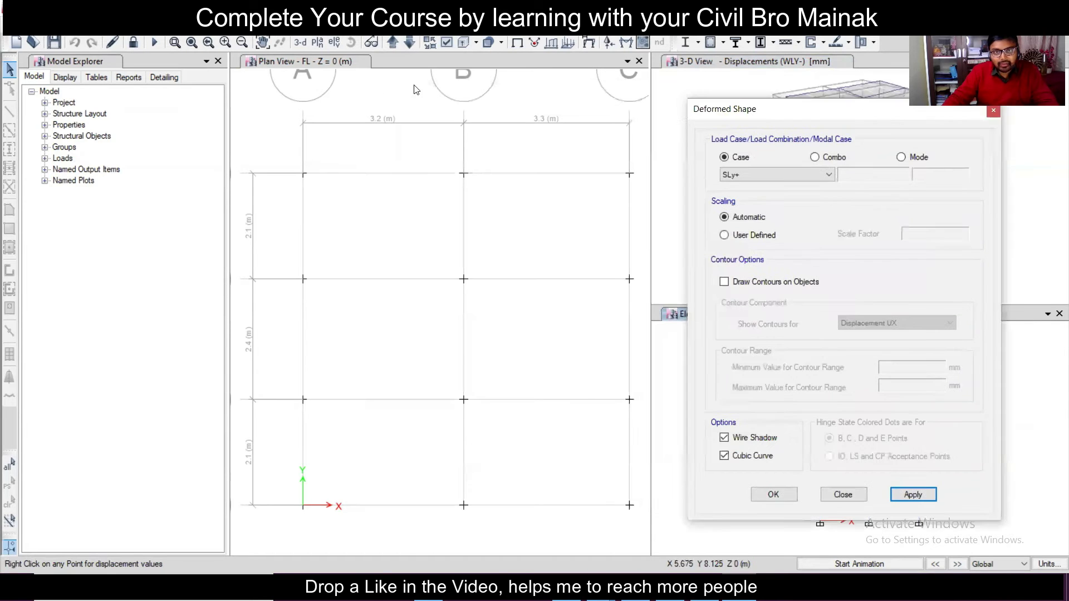
pyautogui.click(329, 66)
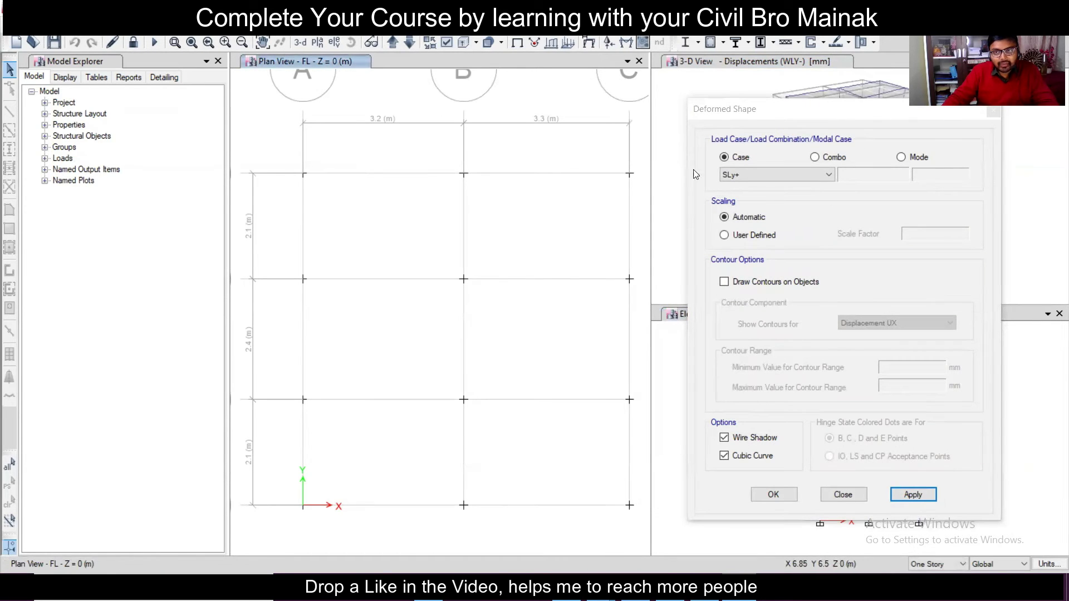
pyautogui.click(912, 494)
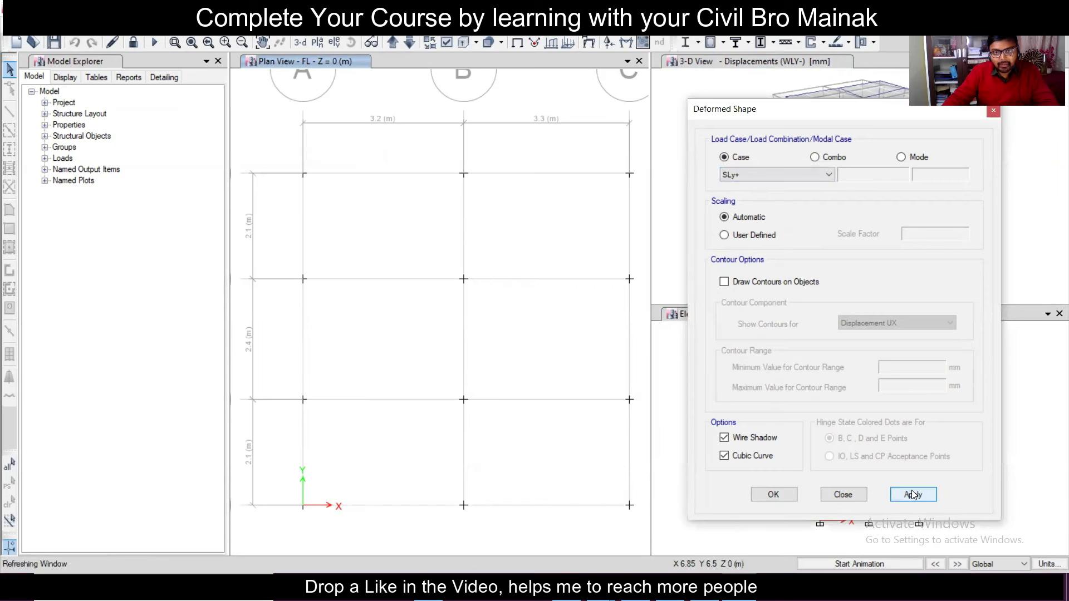
pyautogui.click(393, 41)
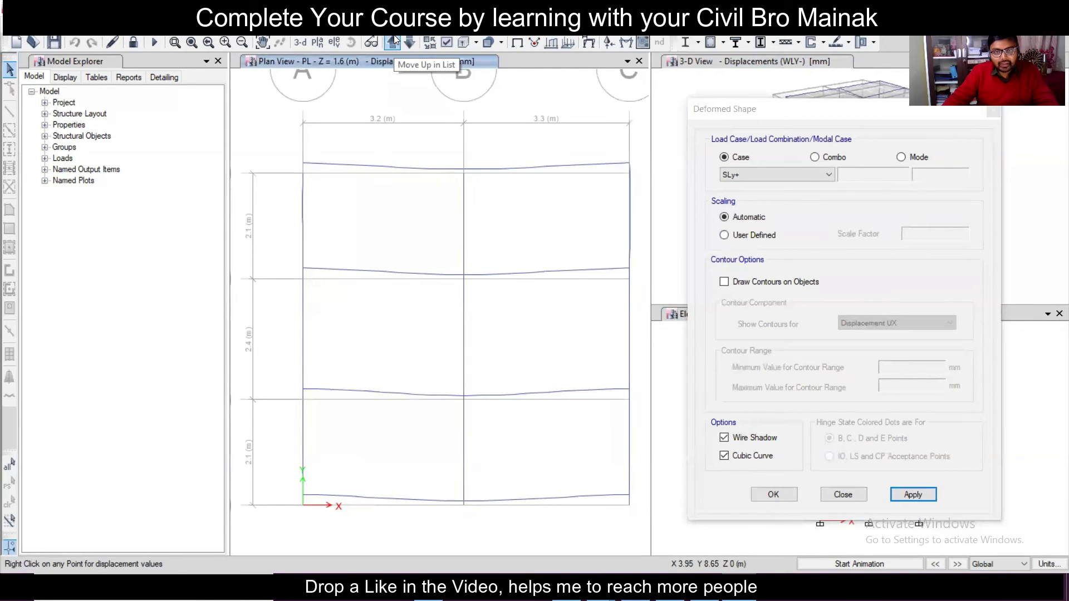
pyautogui.click(393, 40)
pyautogui.click(393, 41)
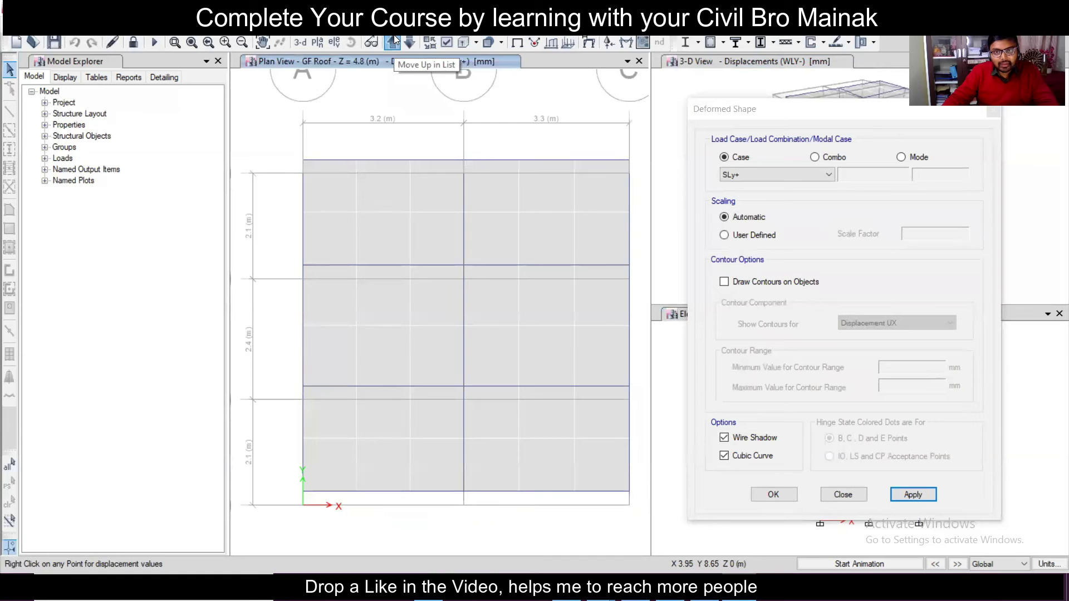
pyautogui.click(393, 41)
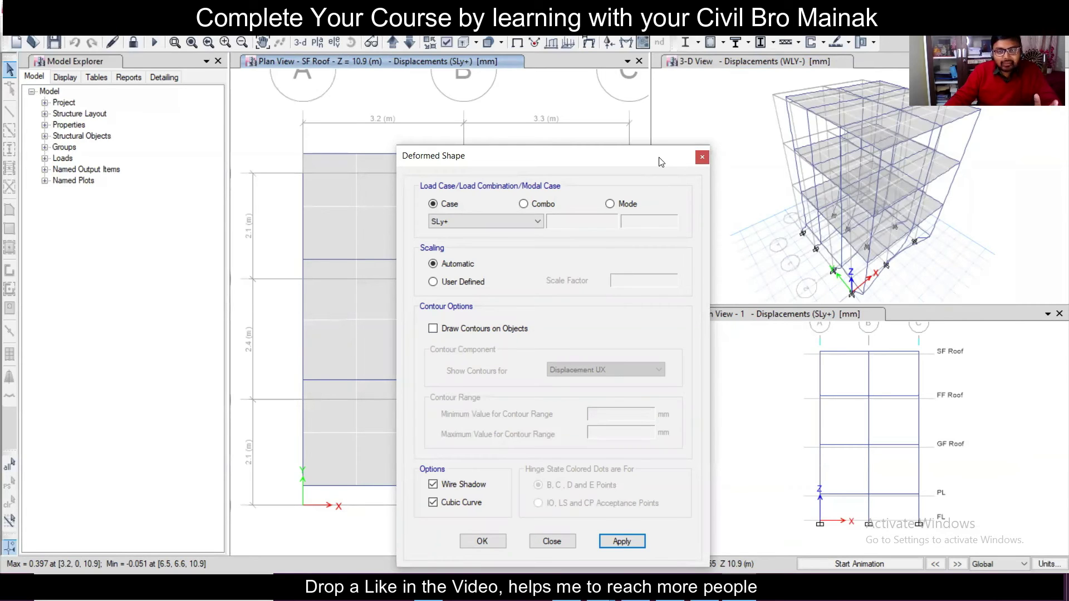
# Keep SLy+ as the chosen case and close the Deformed Shape settings.
pyautogui.moveTo(661, 162); pyautogui.dragTo(685, 152)
pyautogui.click(532, 213)
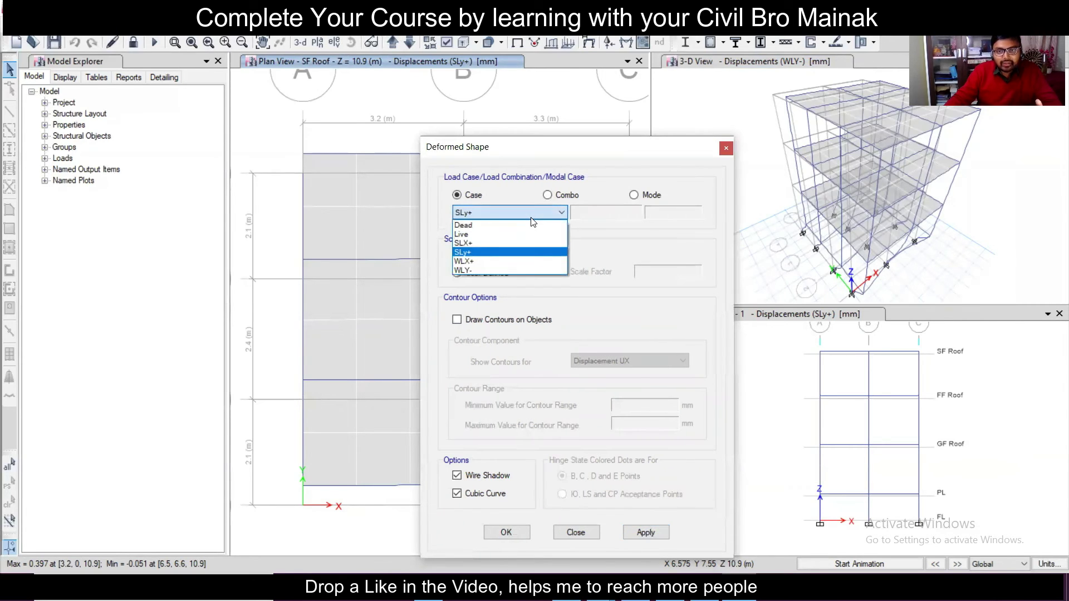
pyautogui.click(531, 217)
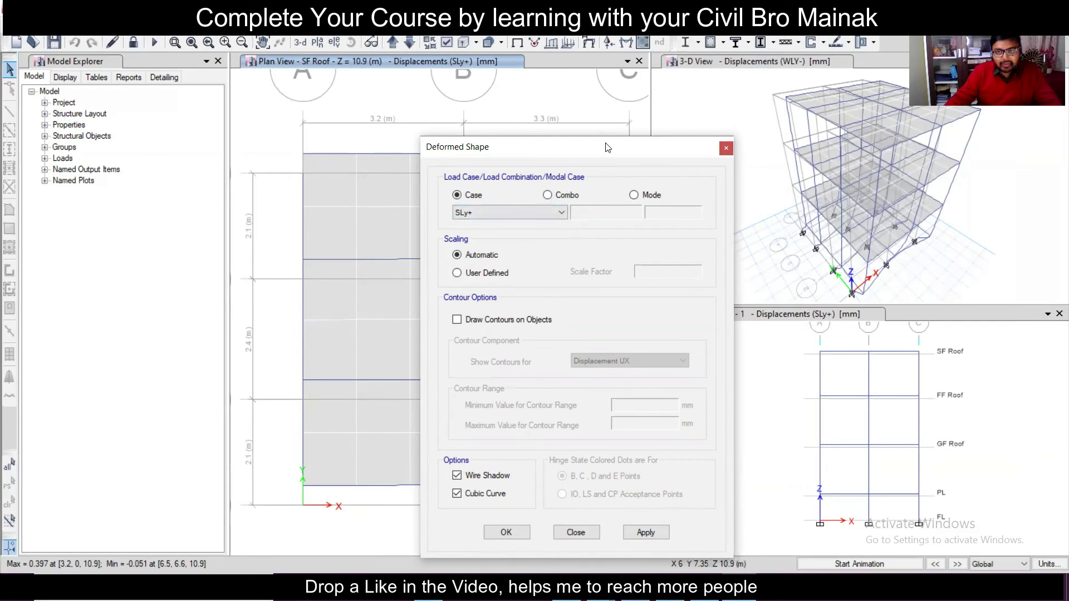
pyautogui.moveTo(640, 146); pyautogui.dragTo(651, 116)
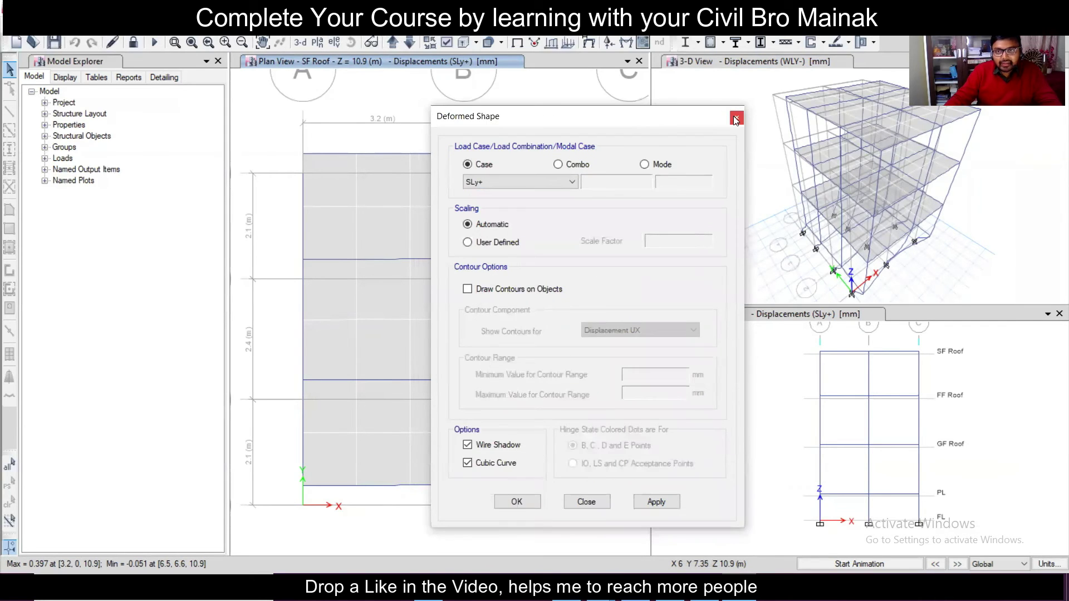
pyautogui.click(735, 119)
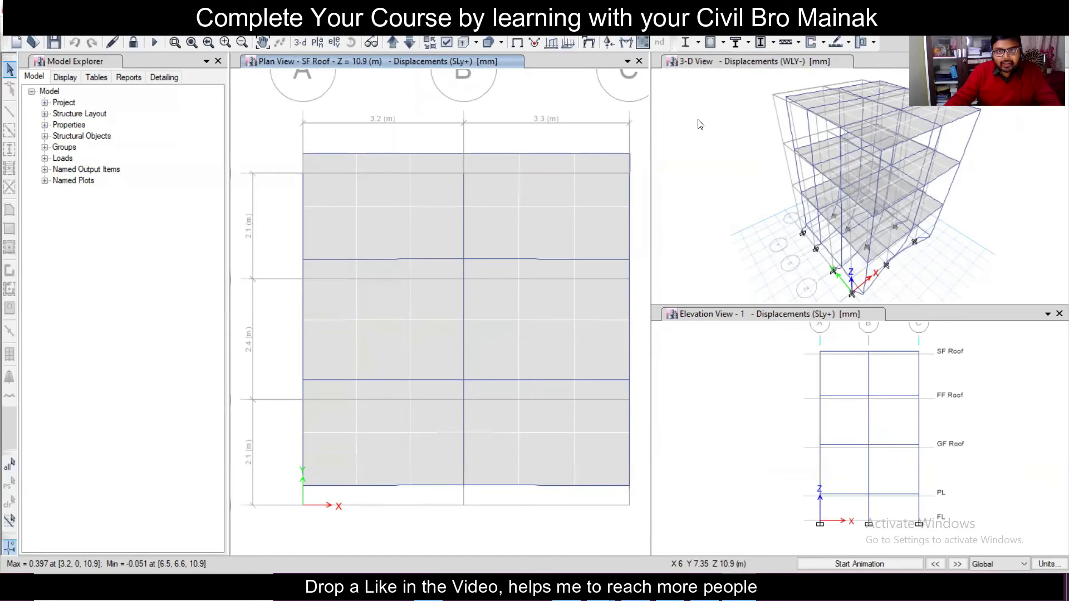
# Open the Story Response maximum displacement plot and enlarge its window wider and taller.
pyautogui.click(281, 26)
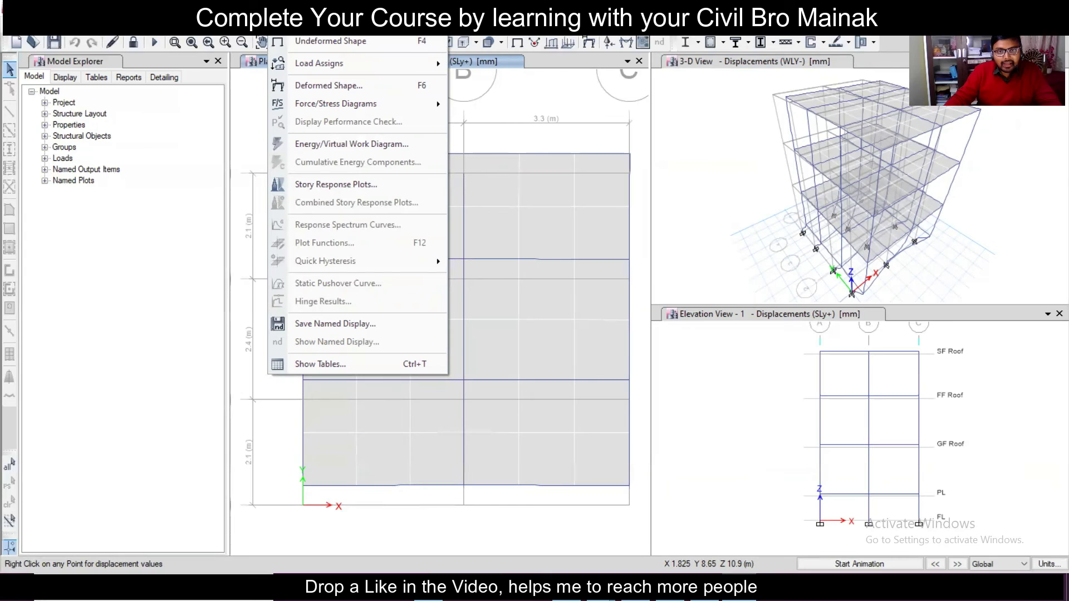
pyautogui.click(343, 191)
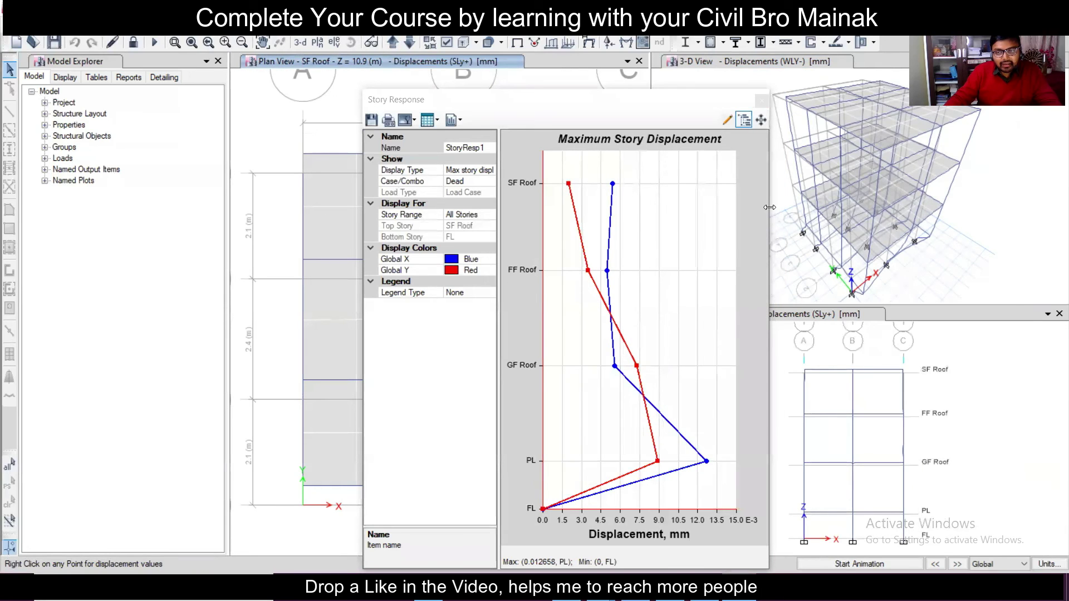
pyautogui.moveTo(769, 207); pyautogui.dragTo(1008, 207)
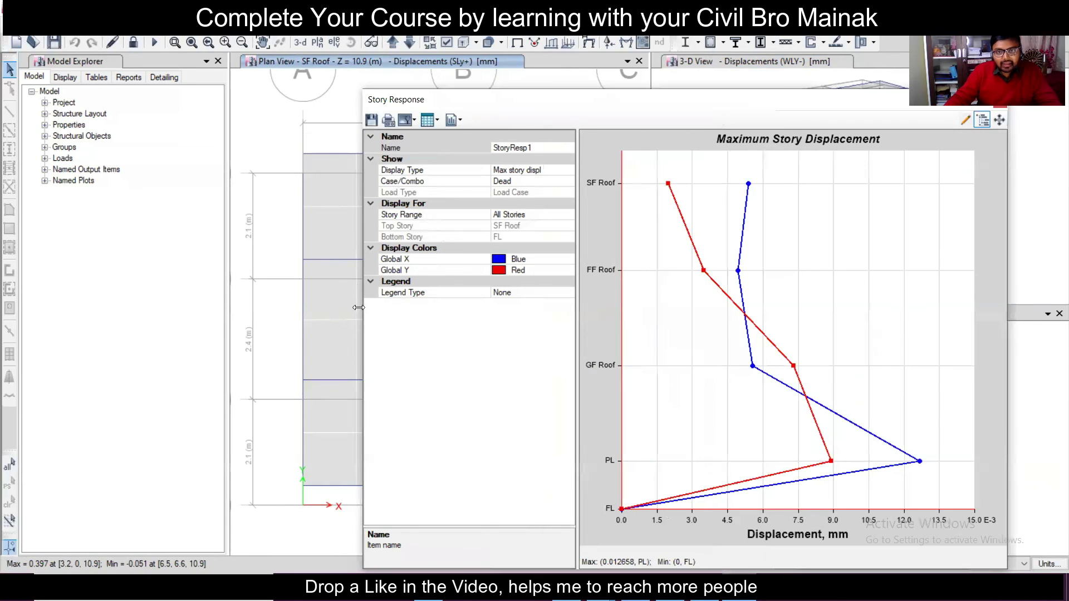
pyautogui.moveTo(359, 307); pyautogui.dragTo(273, 307)
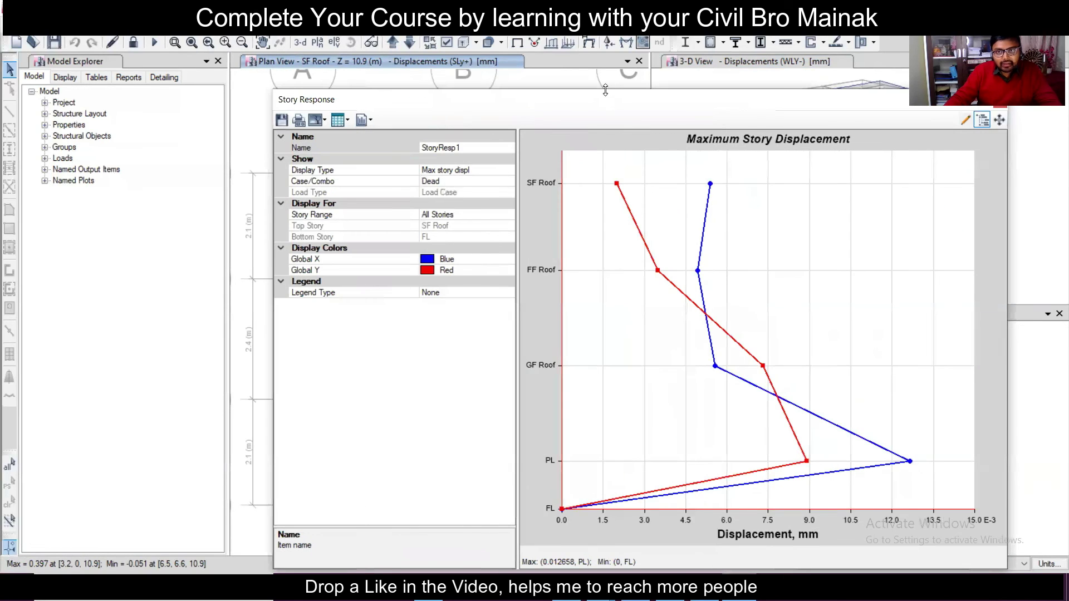
pyautogui.moveTo(605, 89); pyautogui.dragTo(445, 40)
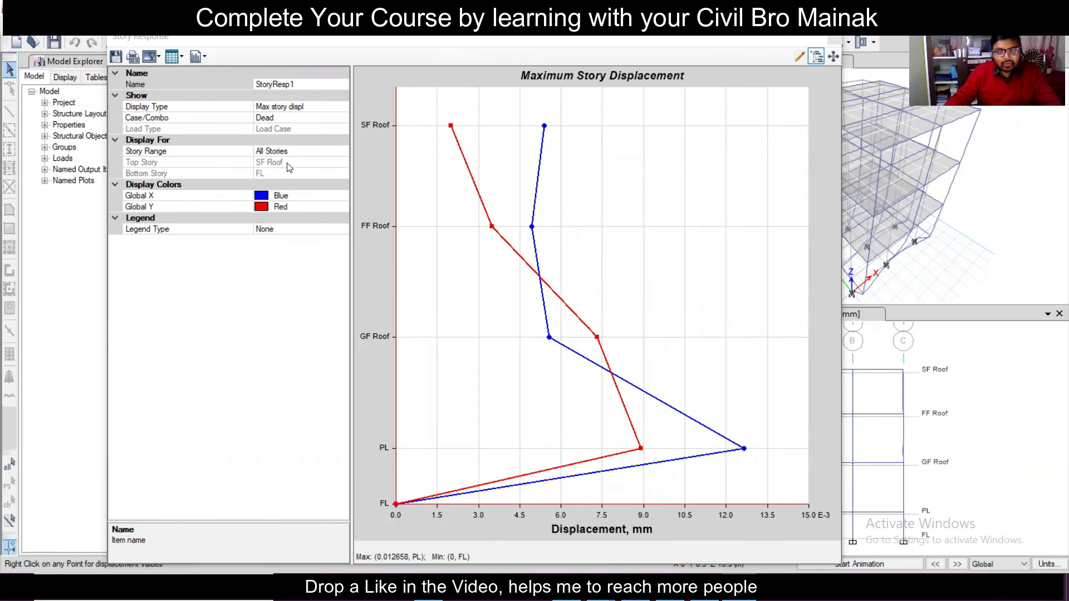
# Plot maximum story displacements for the SLX+ seismic case.
pyautogui.click(321, 117)
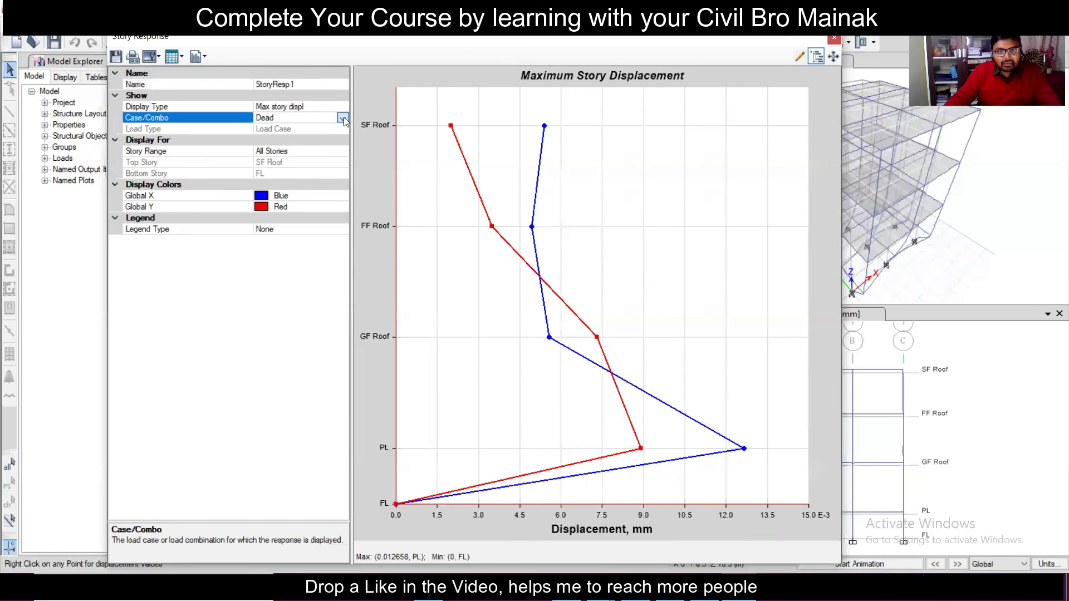
pyautogui.click(343, 118)
pyautogui.moveTo(340, 166)
pyautogui.mouseDown()
pyautogui.moveTo(333, 244)
pyautogui.moveTo(341, 187)
pyautogui.mouseUp()
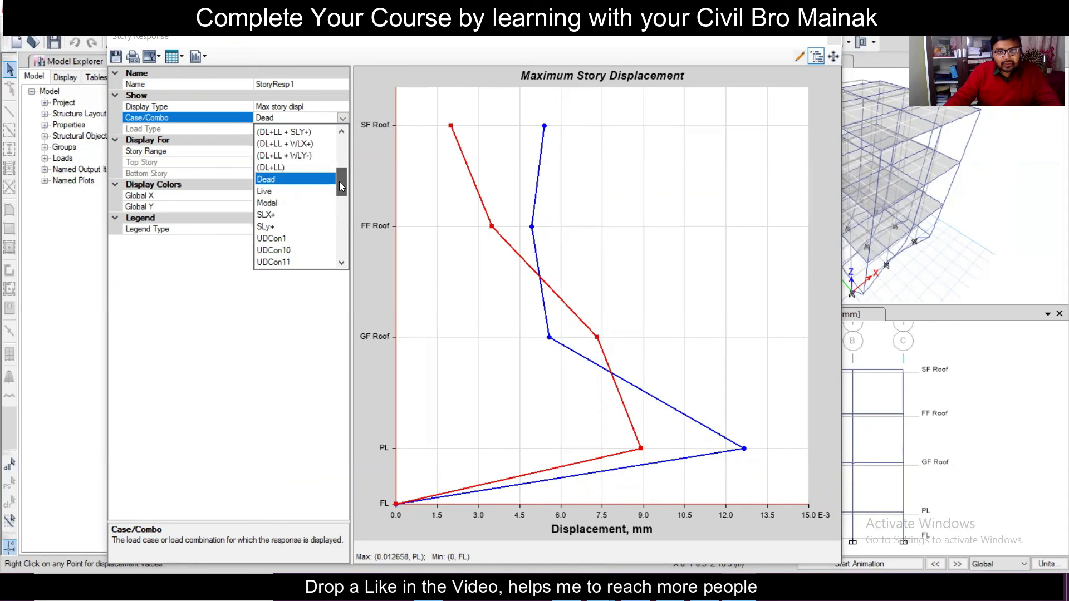
pyautogui.click(275, 214)
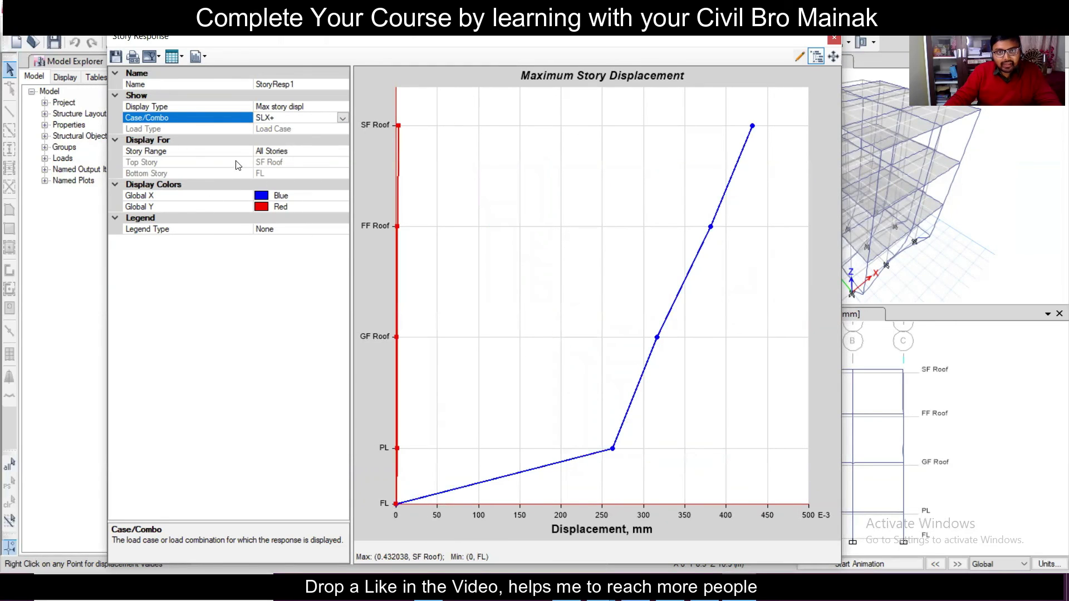
# Switch the plot to the WLX+ wind case and move the window up.
pyautogui.click(343, 119)
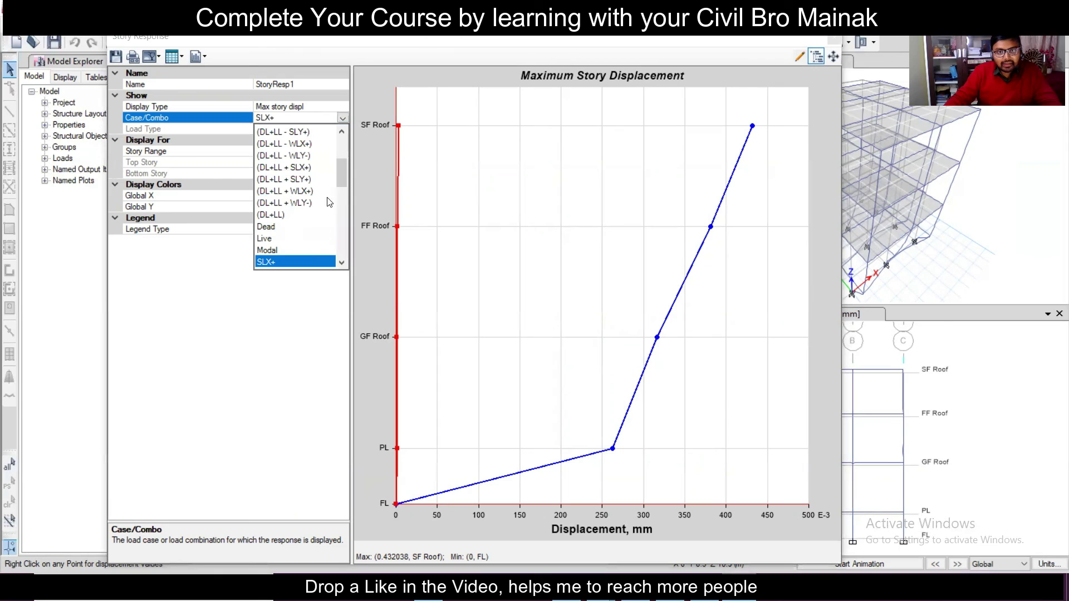
pyautogui.moveTo(339, 176); pyautogui.dragTo(332, 263)
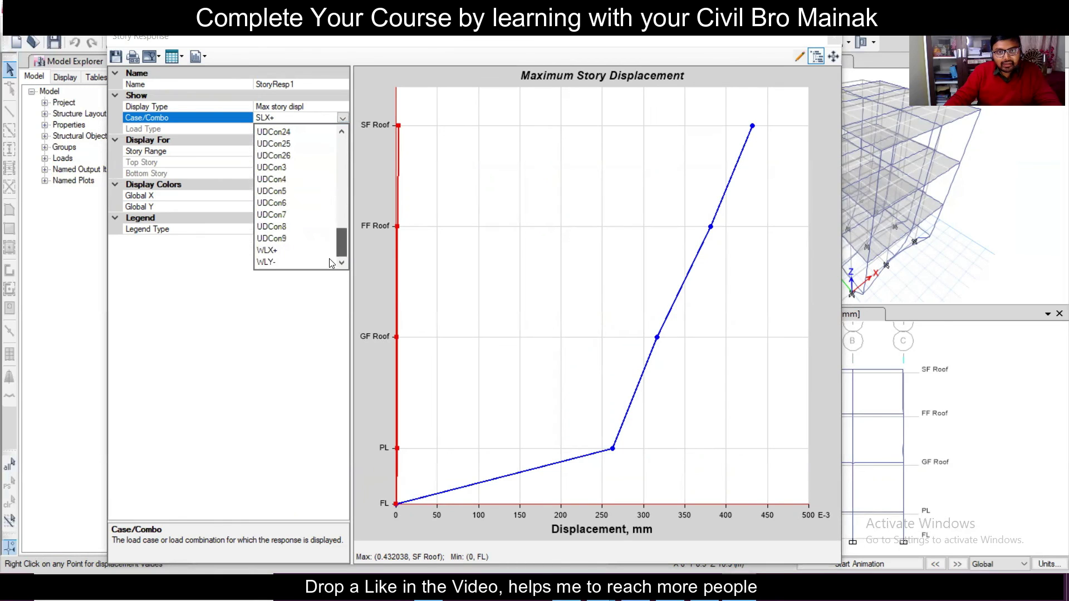
pyautogui.click(283, 251)
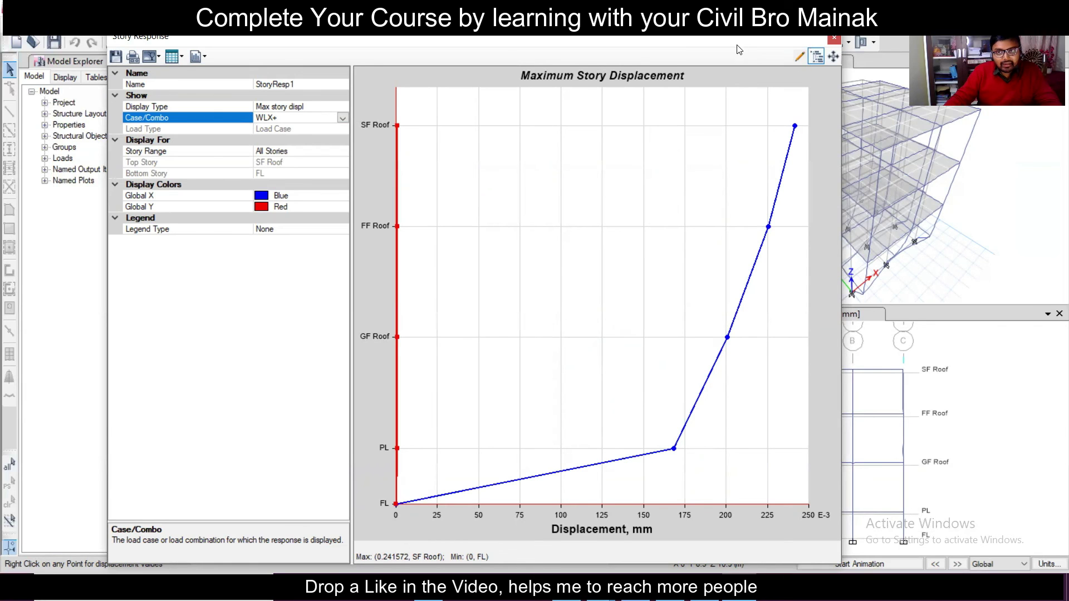
pyautogui.moveTo(742, 40); pyautogui.dragTo(749, 15)
pyautogui.click(467, 500)
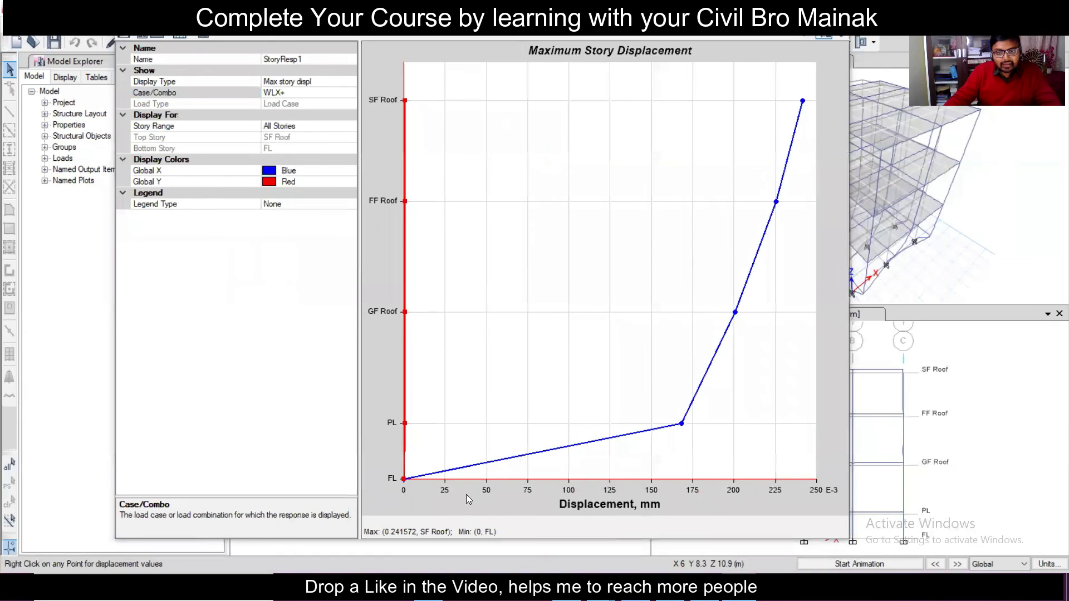